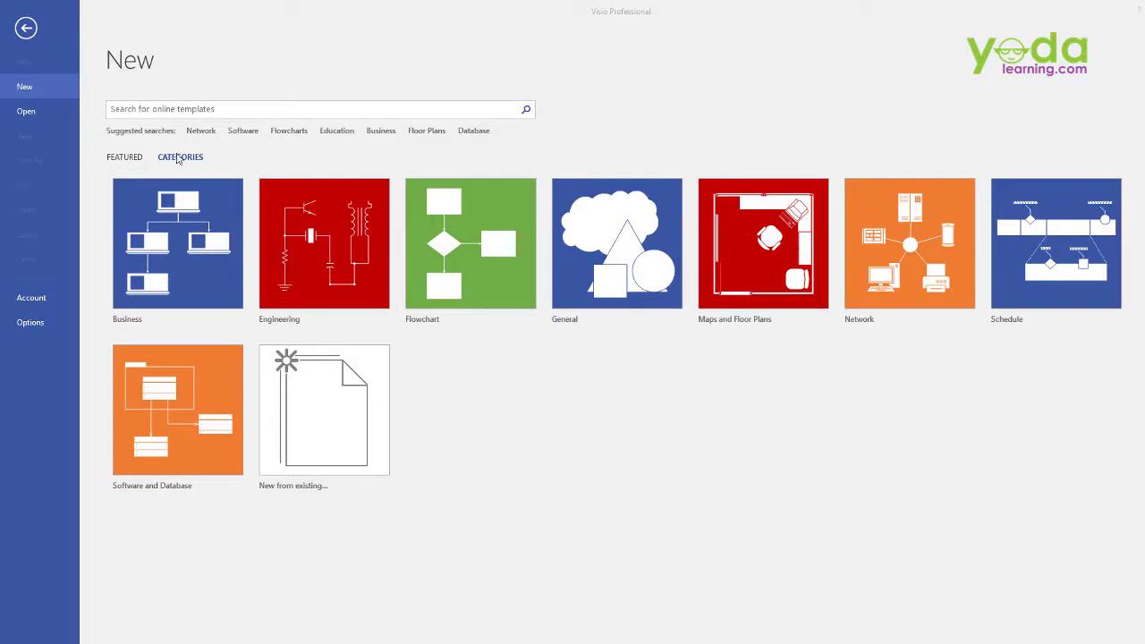
Create a new drawing from the Calendar template in the Schedule category, using metric units
left_click(179, 162)
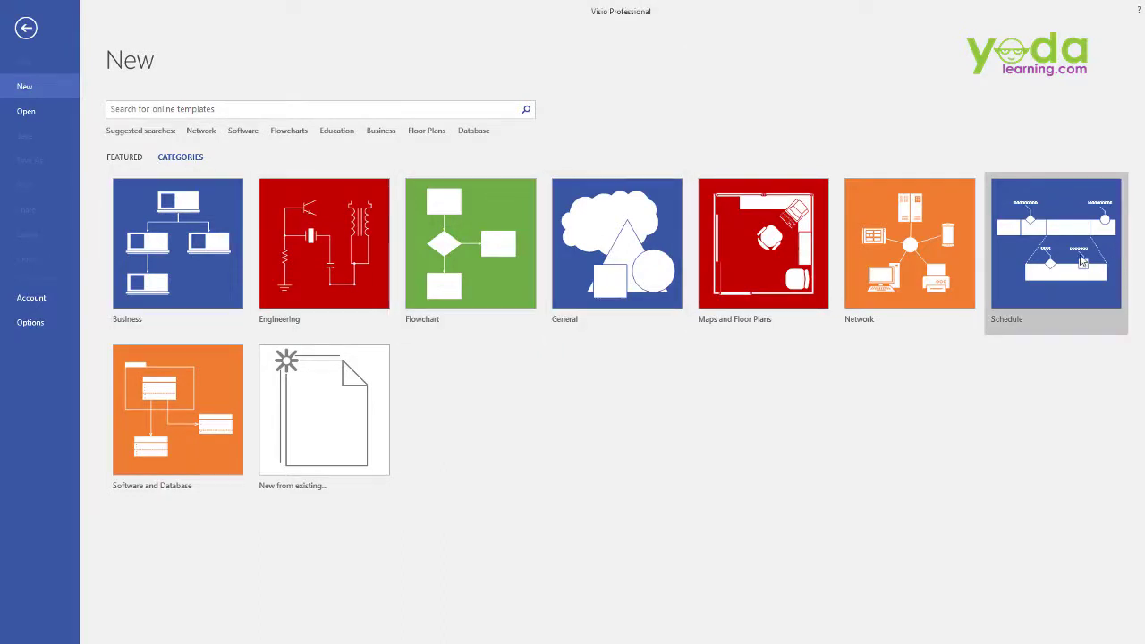
left_click(1032, 283)
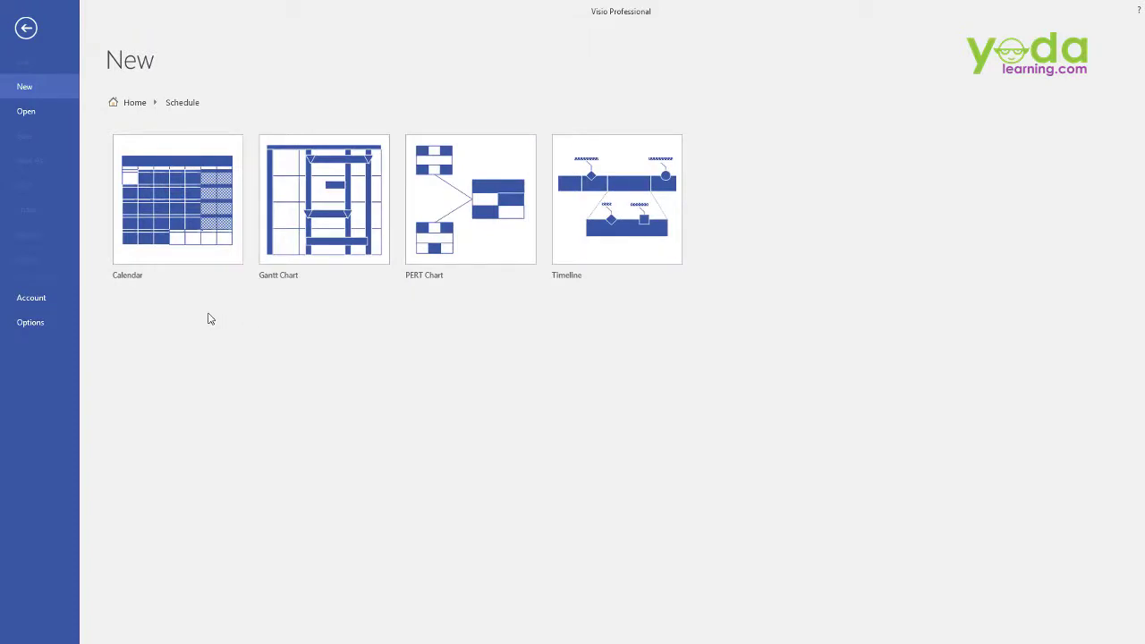
left_click(178, 219)
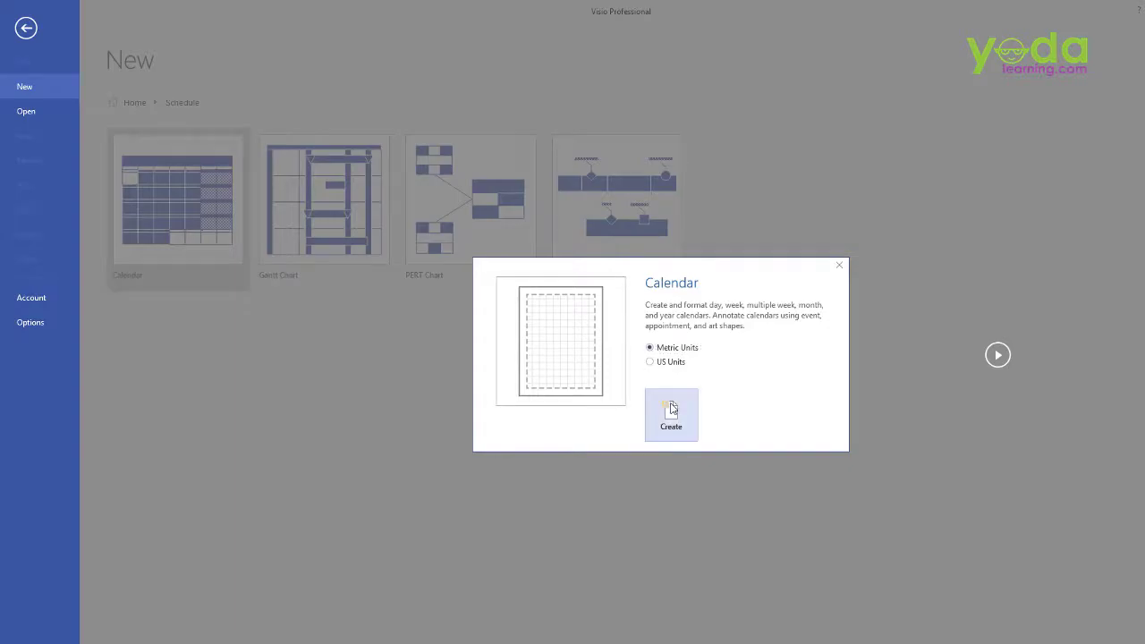
left_click(673, 409)
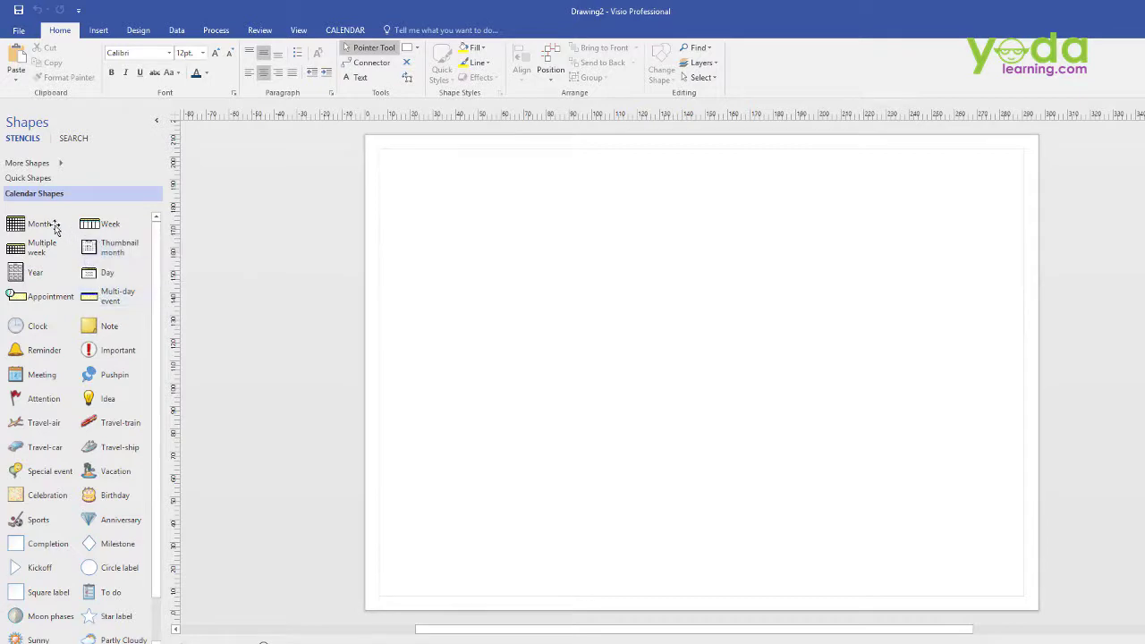
Add a Month calendar for April 2017 with weeks beginning on Monday to the page, and delete it
left_click_drag(38, 231, 690, 365)
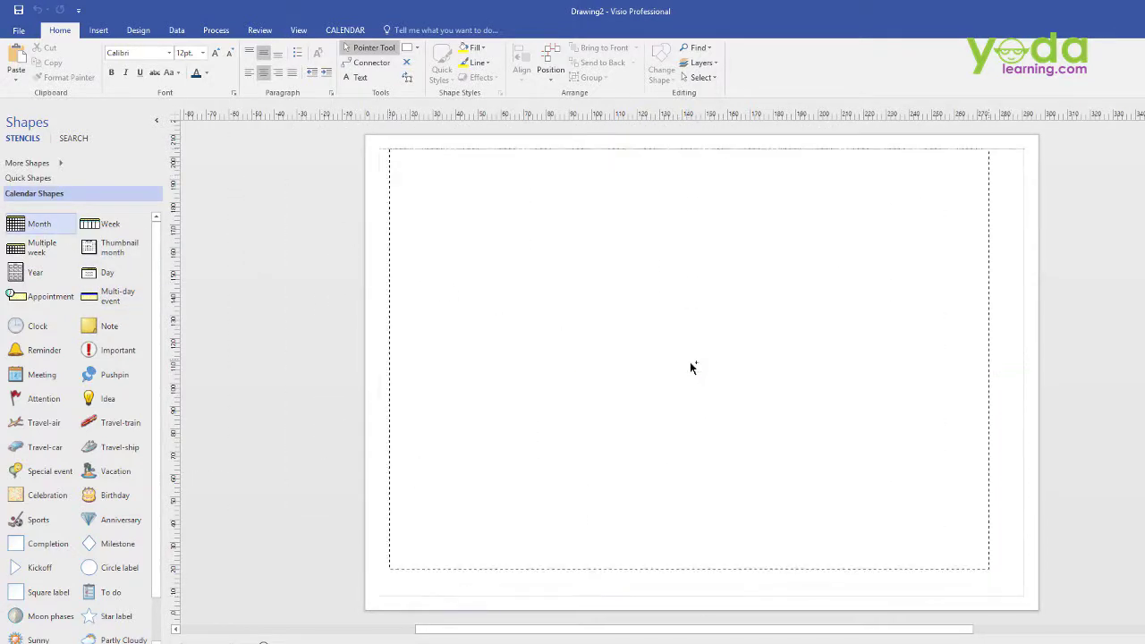
left_click(599, 284)
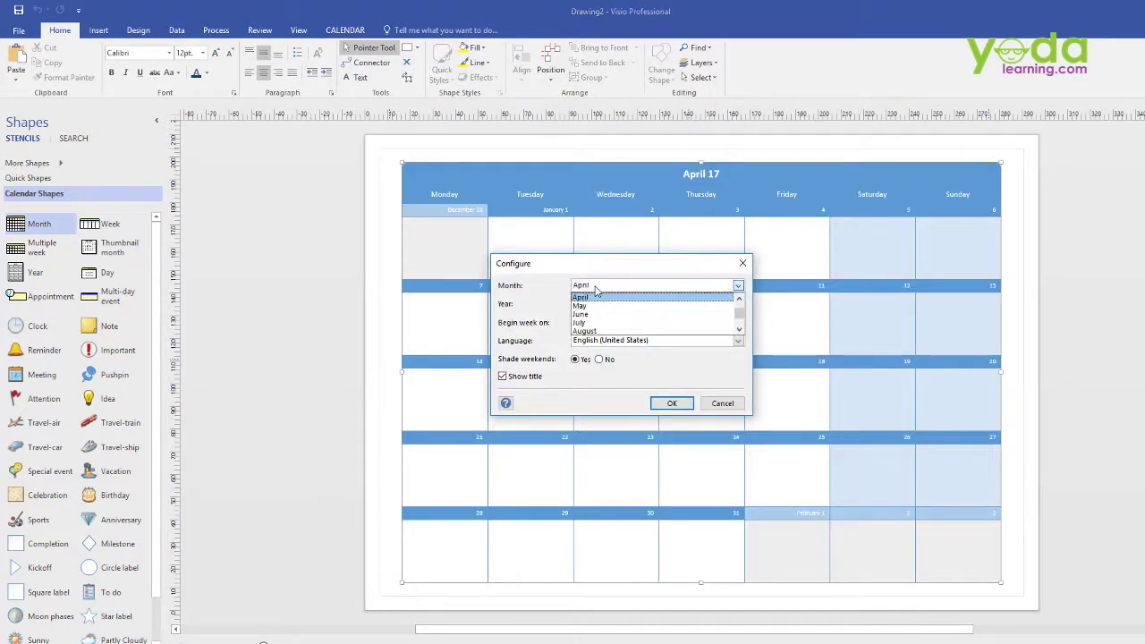
left_click(602, 303)
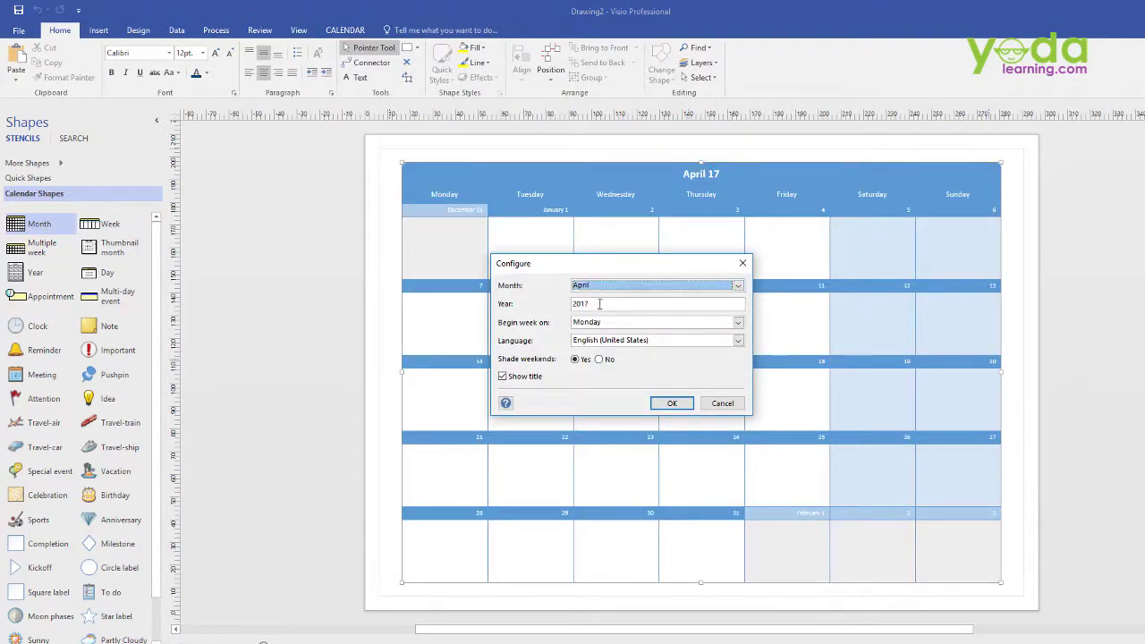
left_click(603, 322)
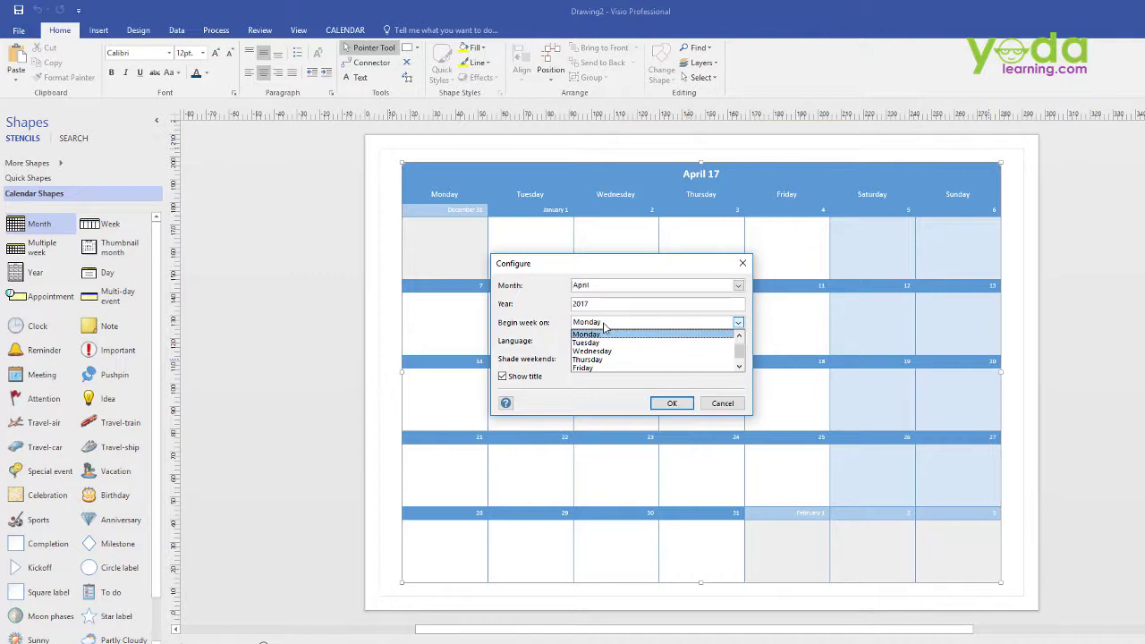
left_click(604, 327)
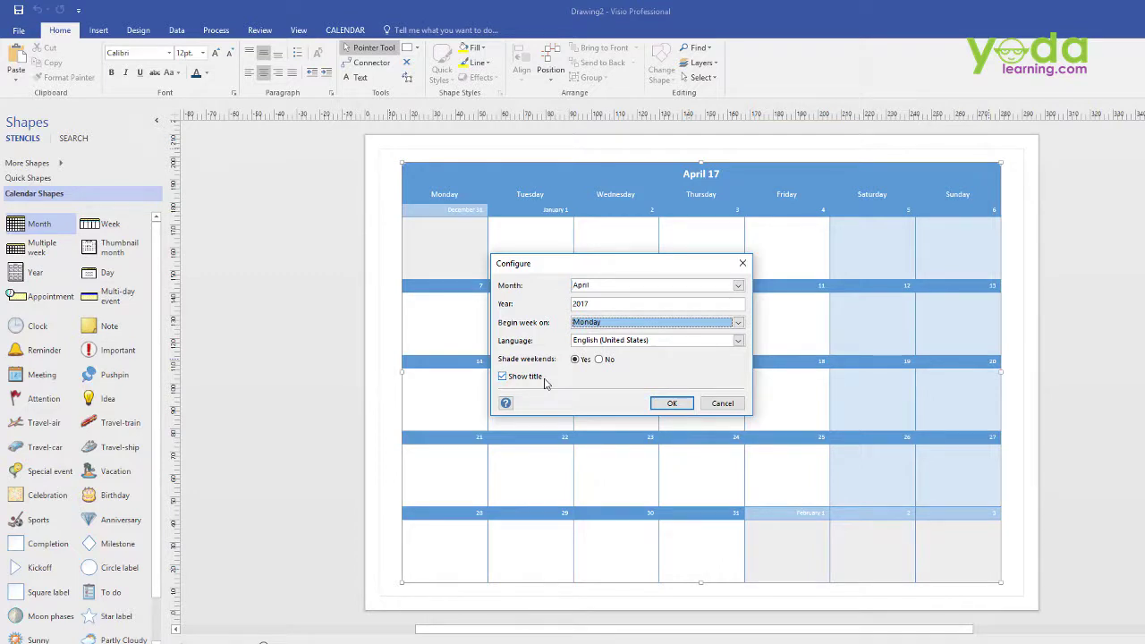
left_click(672, 404)
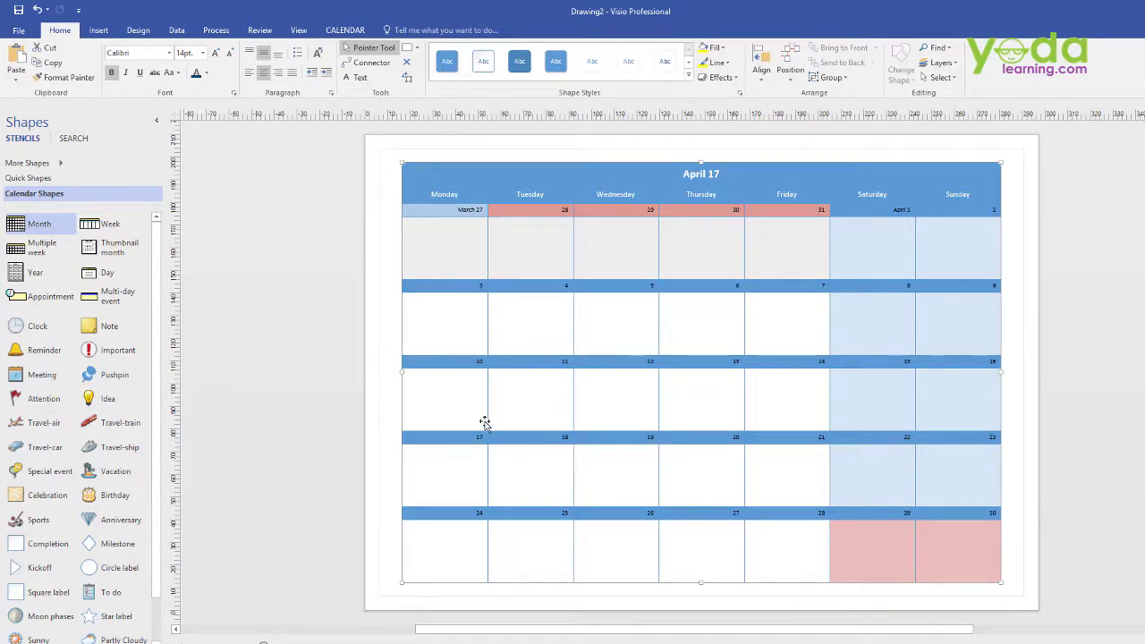
key("Delete")
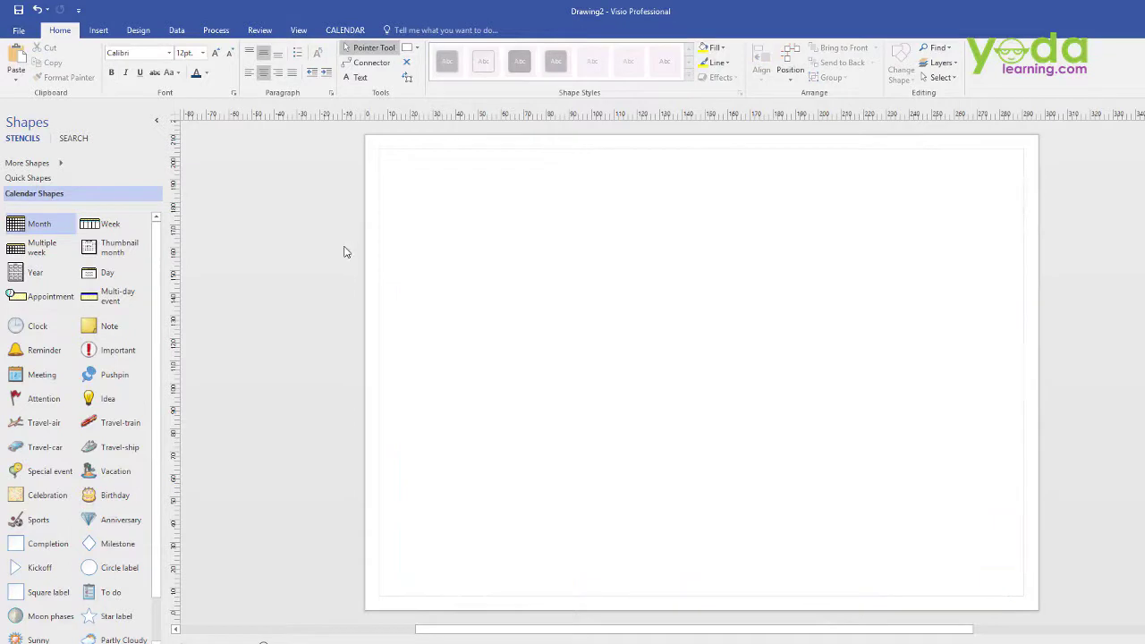
Add a Week calendar starting 4/28/2017 and ending after 8 days on 5/5/2017, with the 4/28/2017 date format
left_click_drag(127, 227, 679, 238)
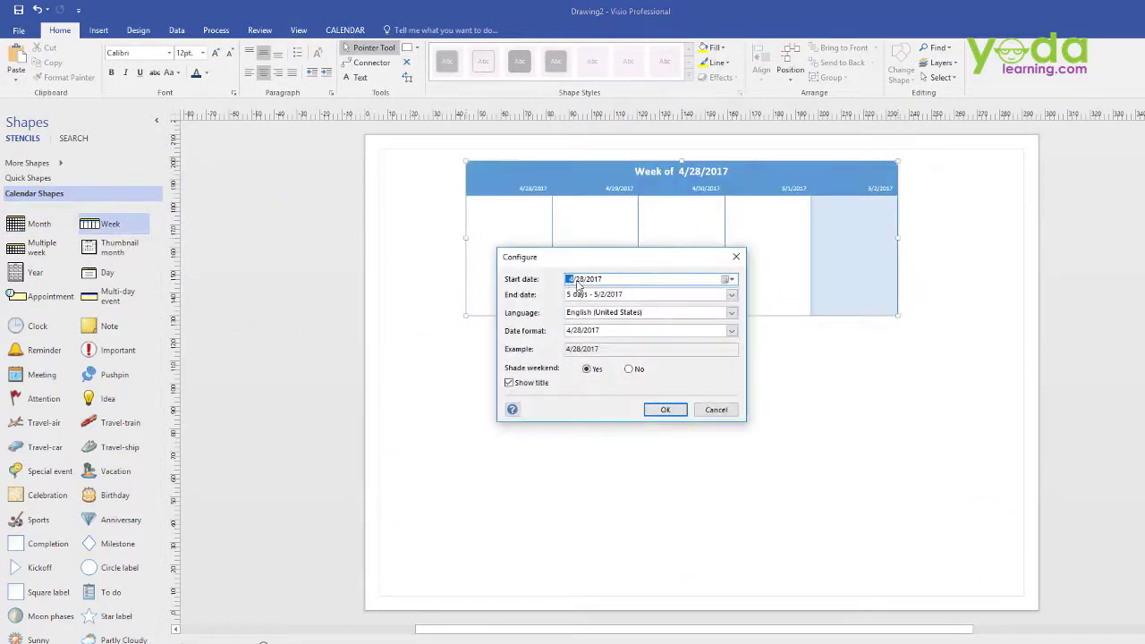
left_click(732, 295)
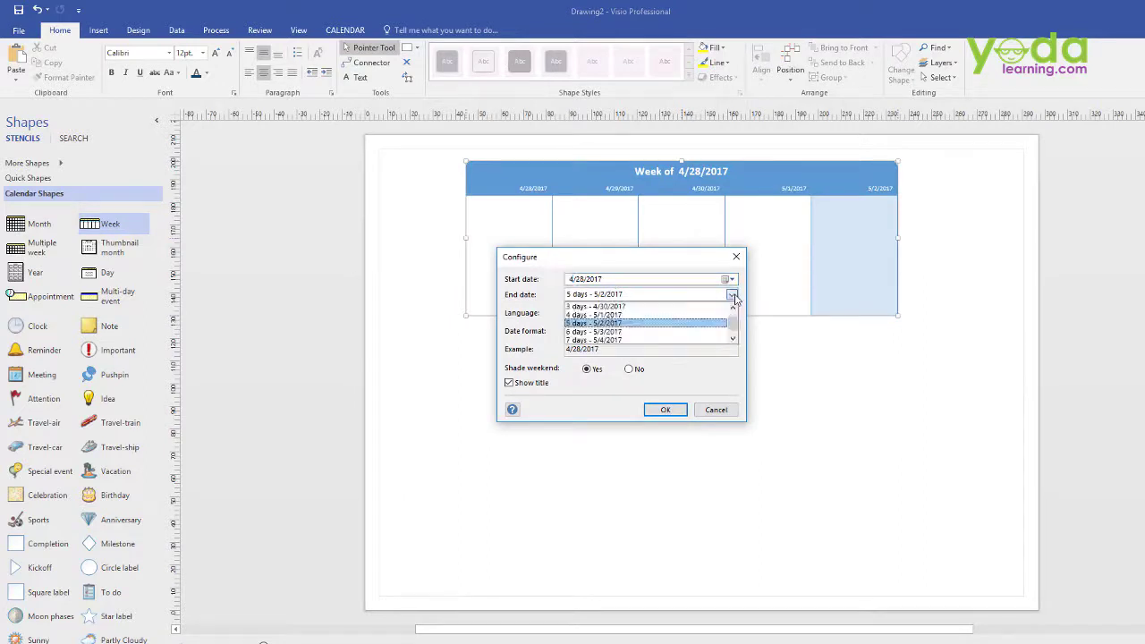
scroll(630, 342, "down", 1)
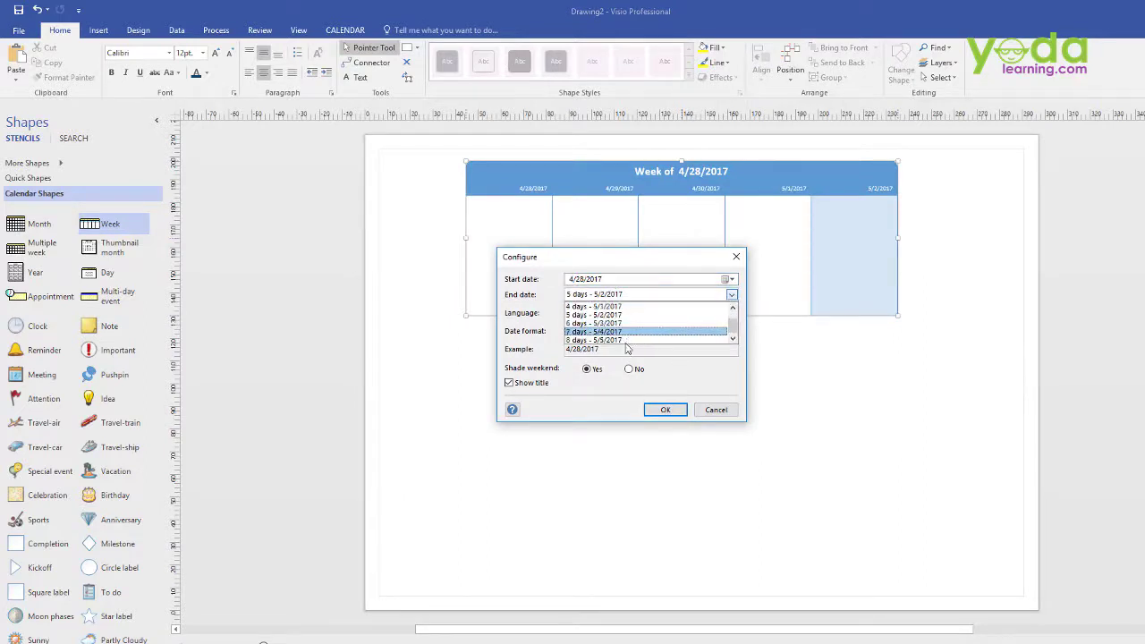
left_click(624, 341)
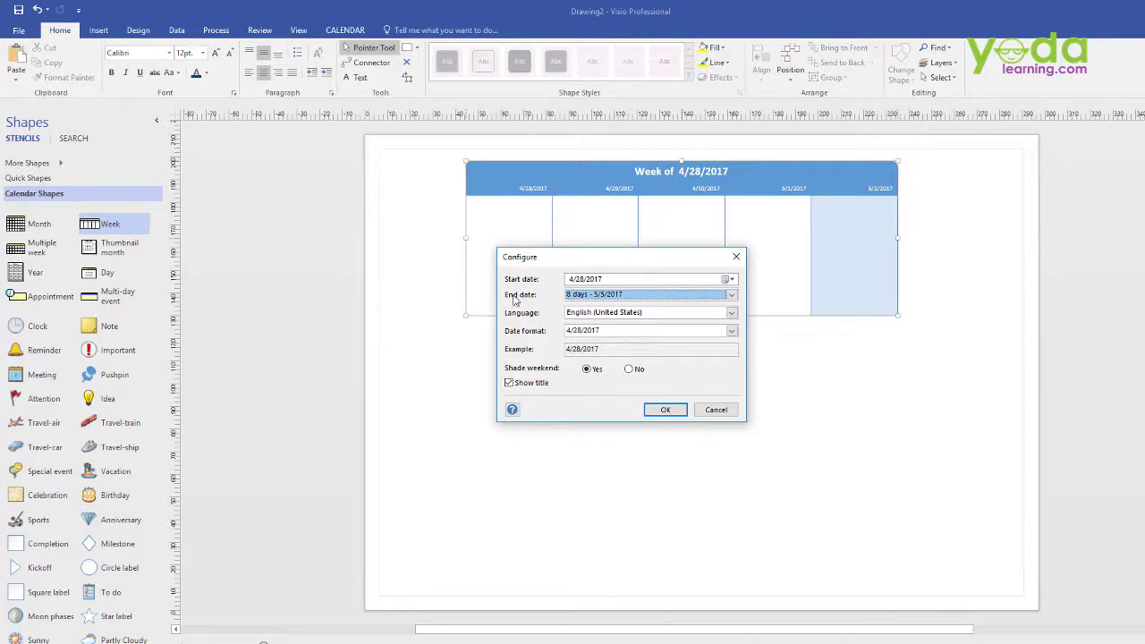
left_click(732, 331)
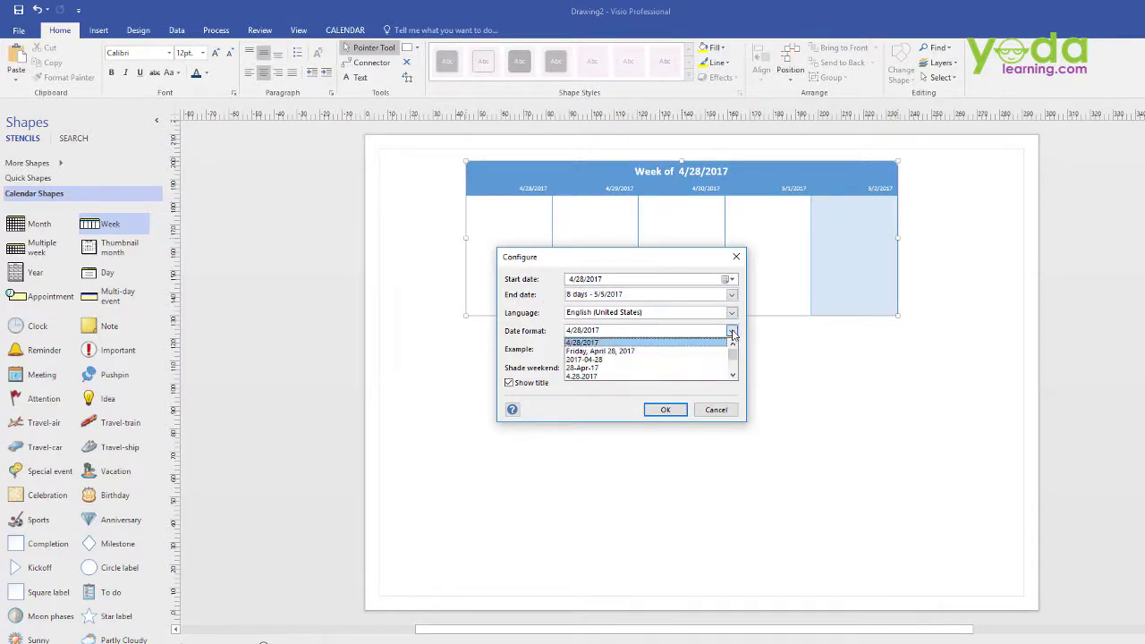
left_click(732, 332)
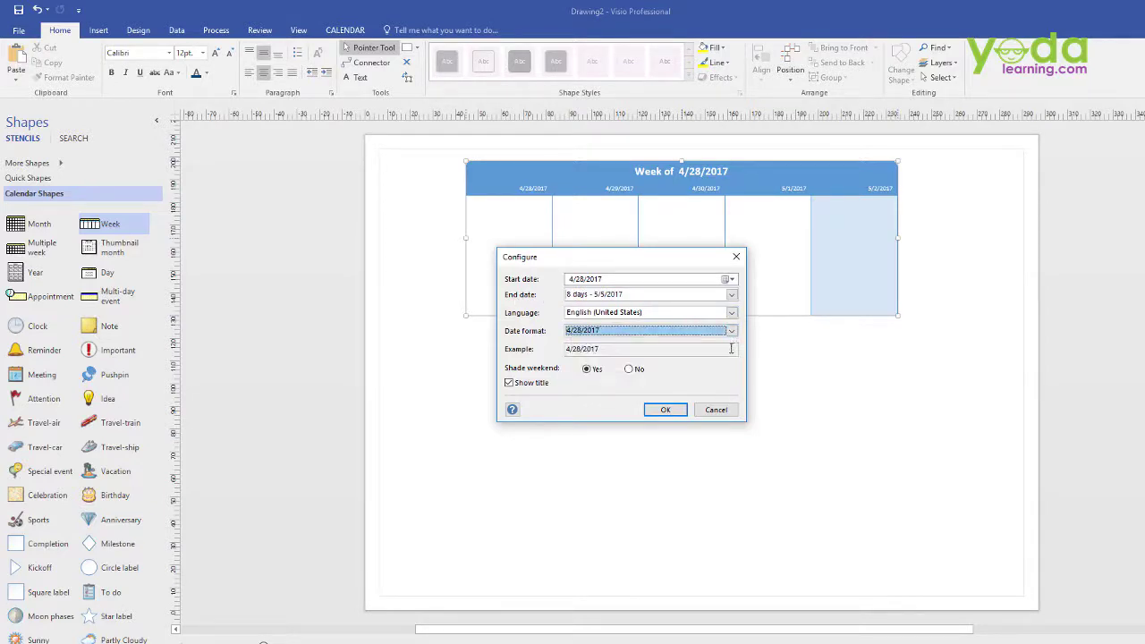
left_click(665, 410)
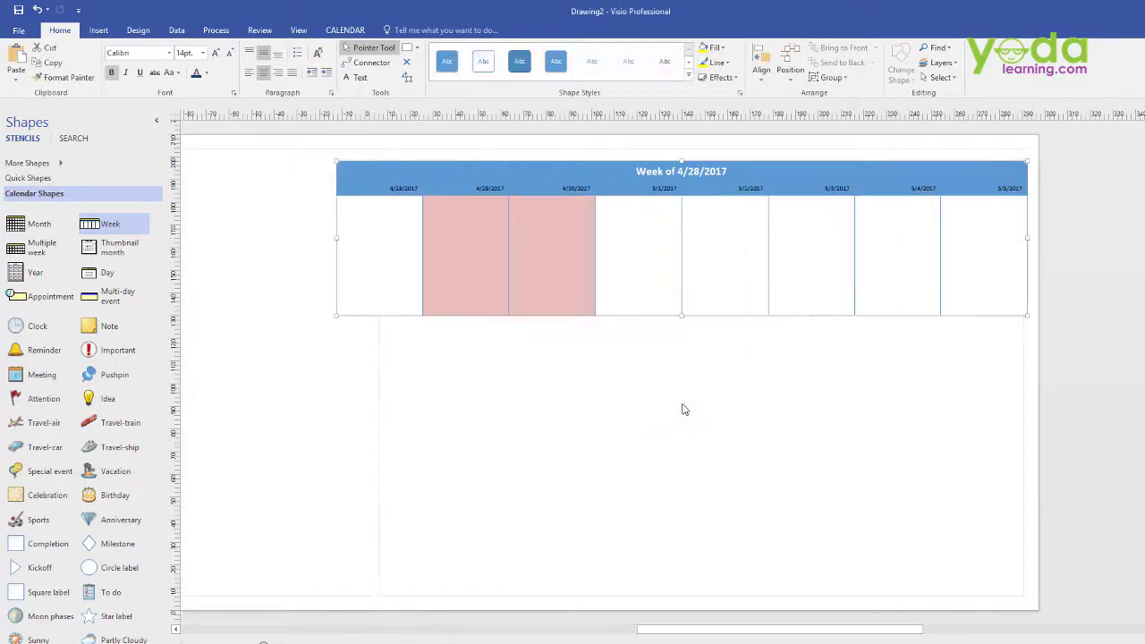
Move the week calendar further down the page and delete it
left_click_drag(574, 175, 580, 259)
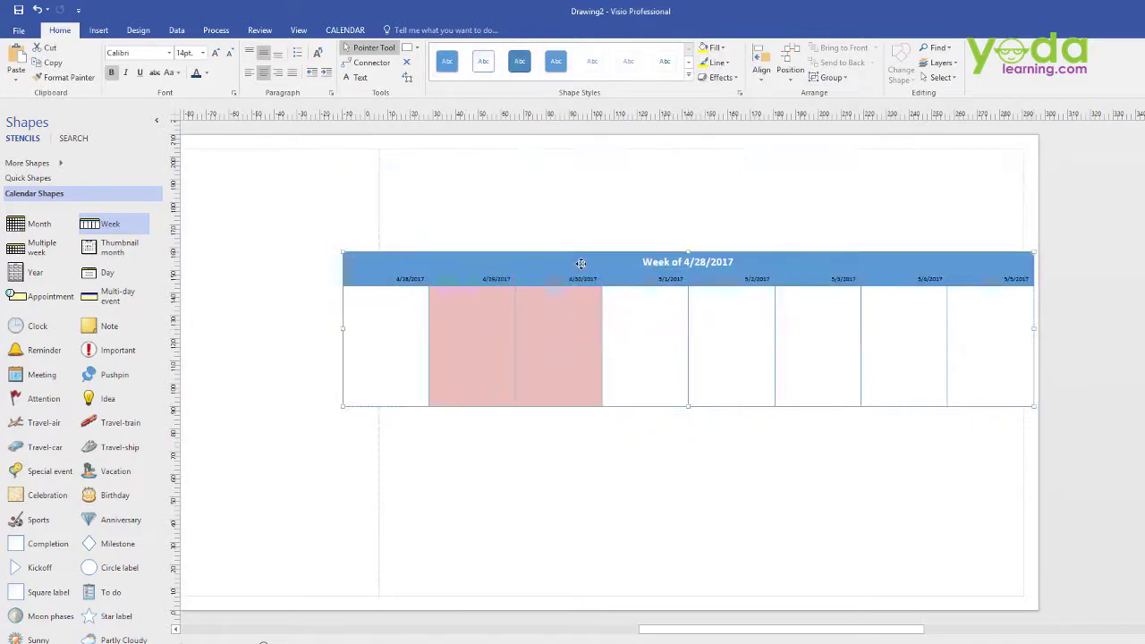
key("Delete")
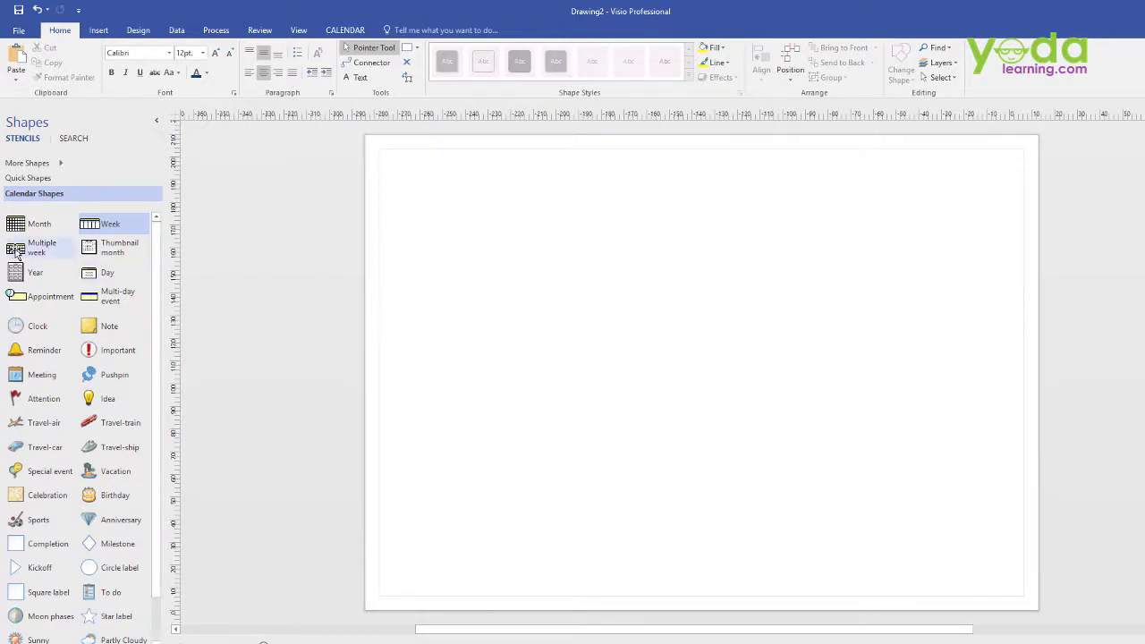
Add a Multiple week calendar running from 4/28/2017 to 5/25/2017, with weeks beginning on Monday
left_click_drag(34, 257, 702, 251)
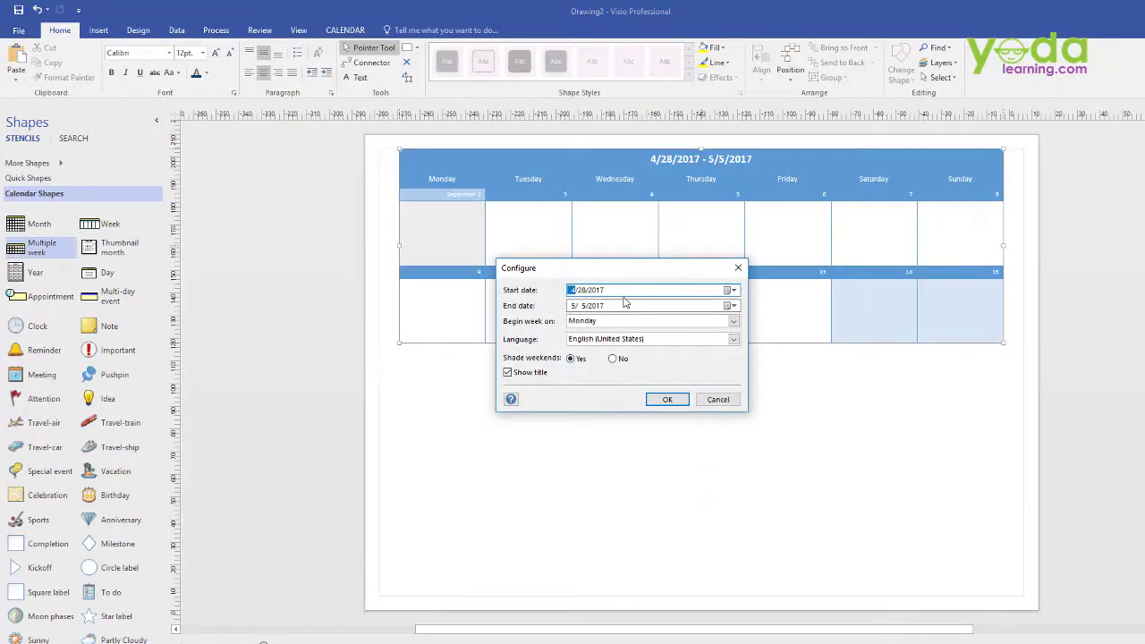
left_click(730, 306)
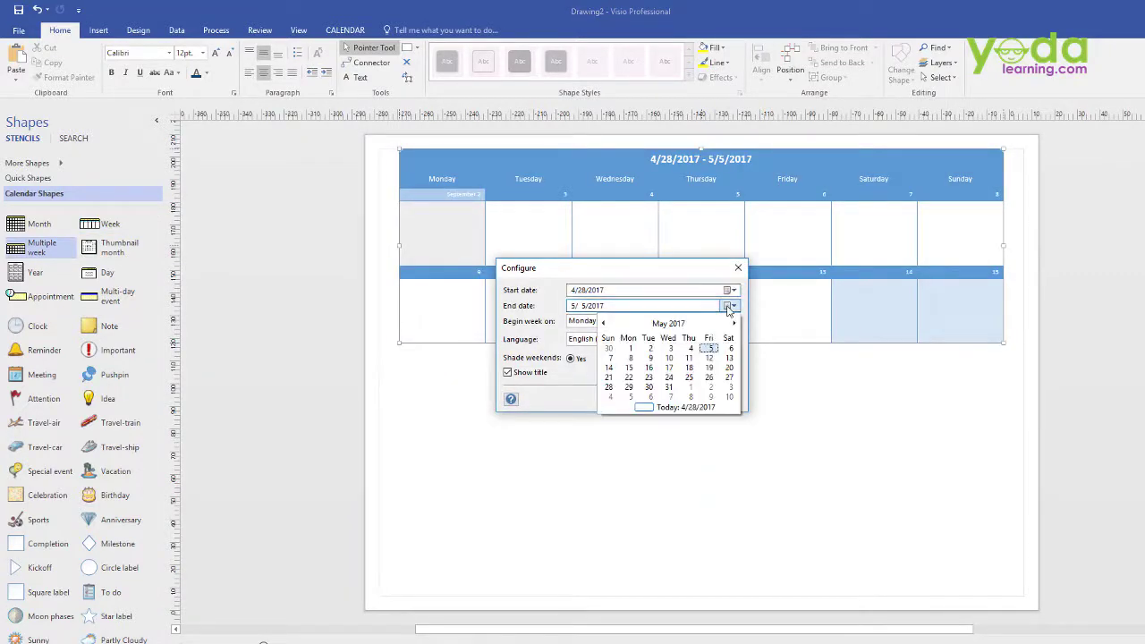
left_click(731, 306)
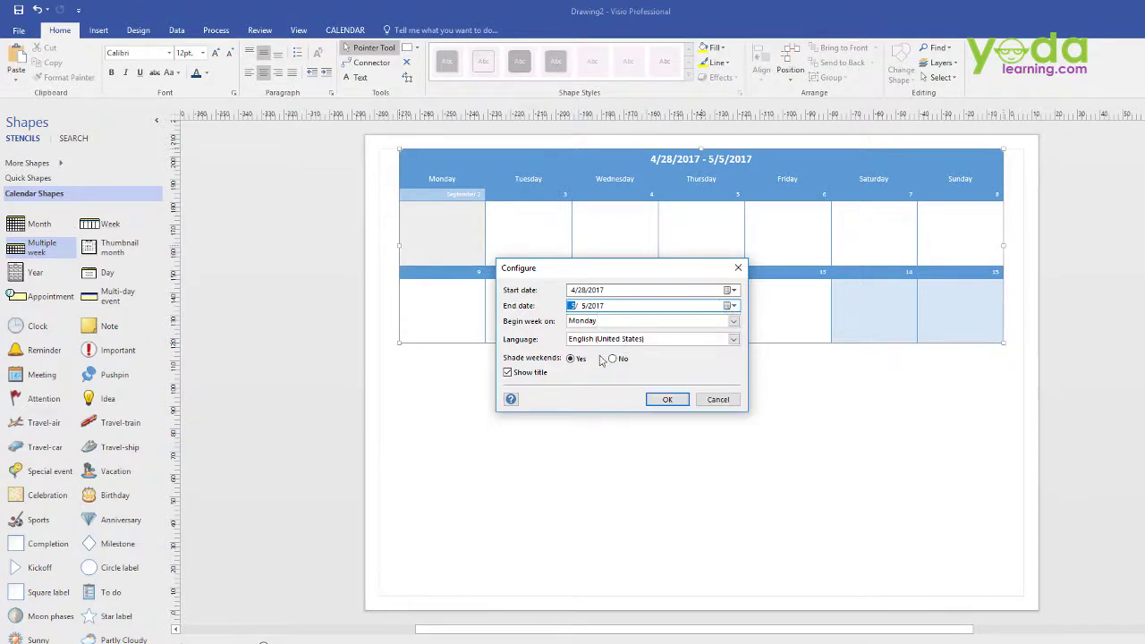
left_click(731, 306)
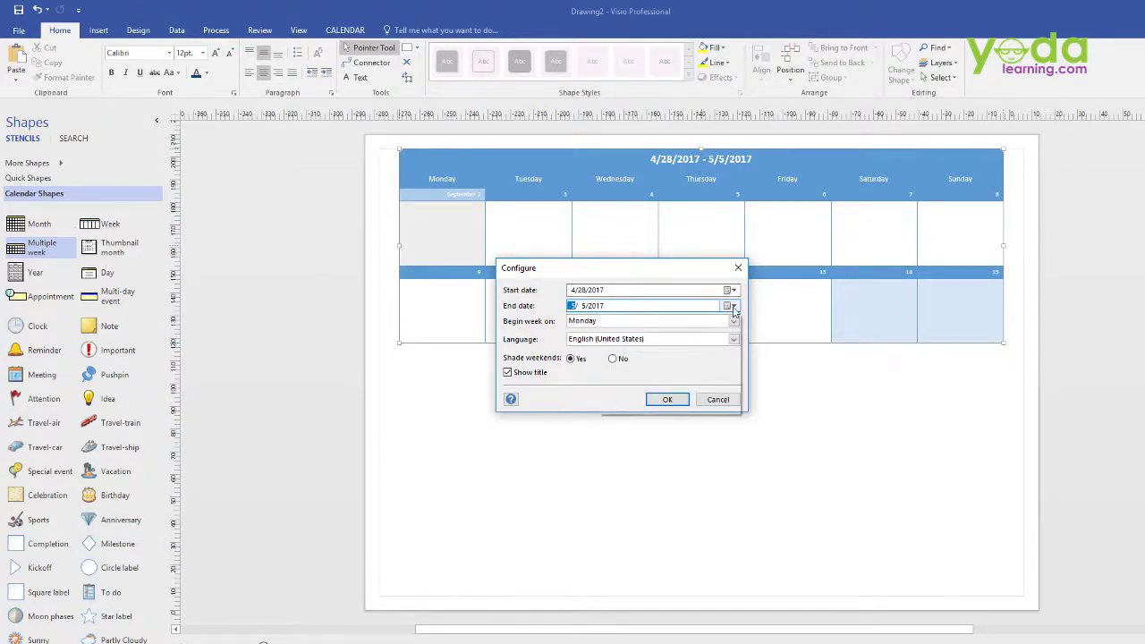
left_click(690, 378)
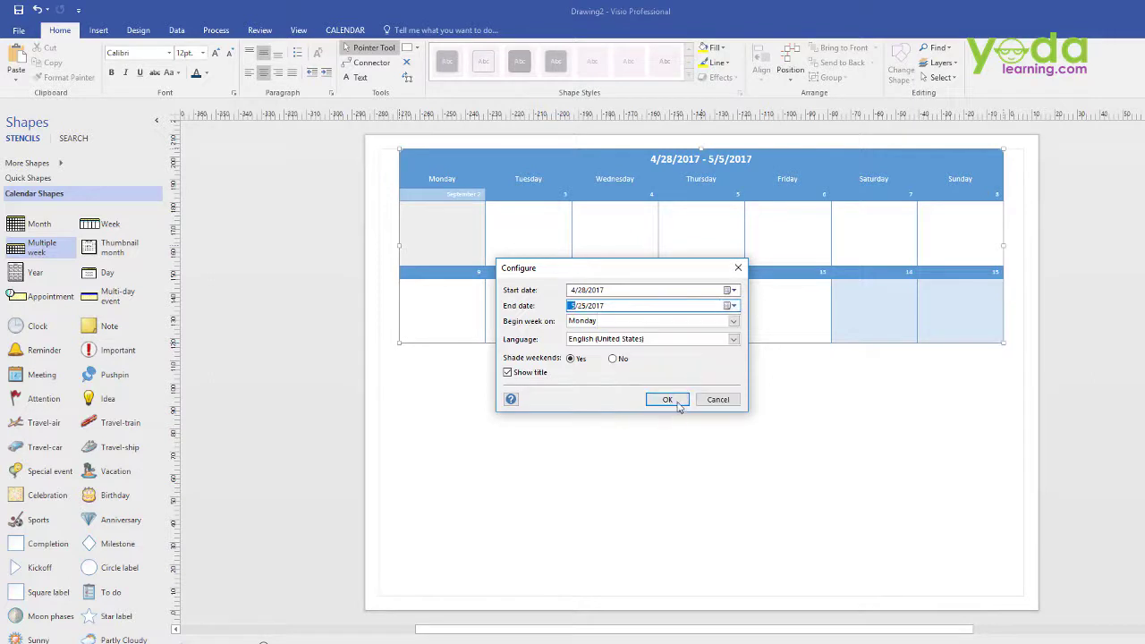
left_click(662, 399)
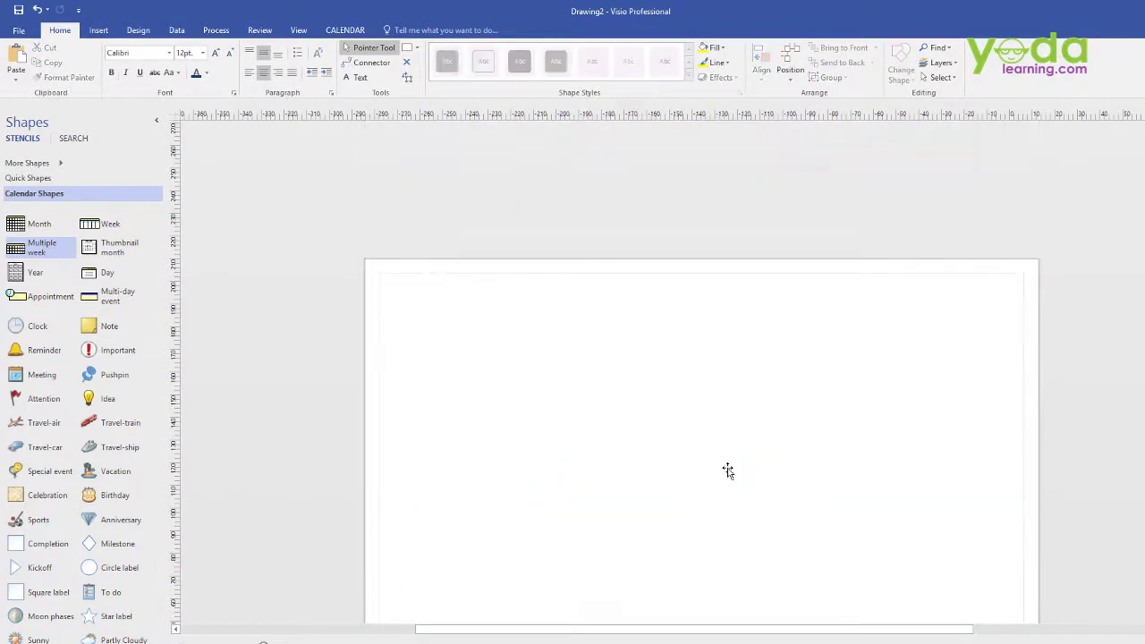
Add a Thumbnail month for April 2017 with weeks beginning on Monday, and place it in the page's upper-left corner
scroll(728, 471, "down", 2)
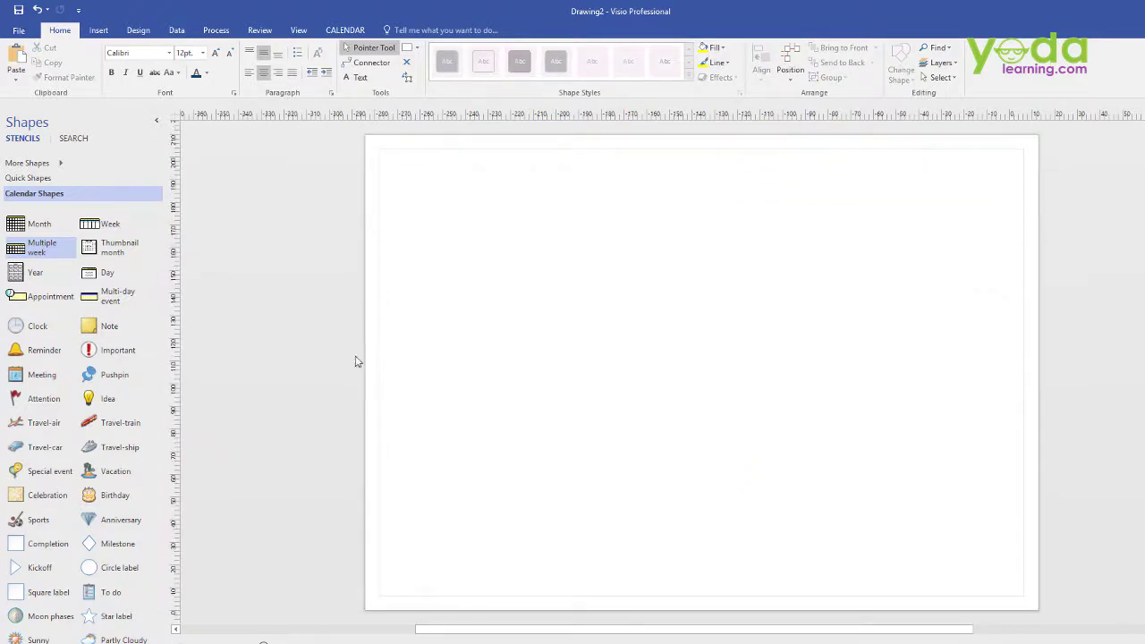
left_click_drag(120, 251, 678, 274)
left_click(624, 286)
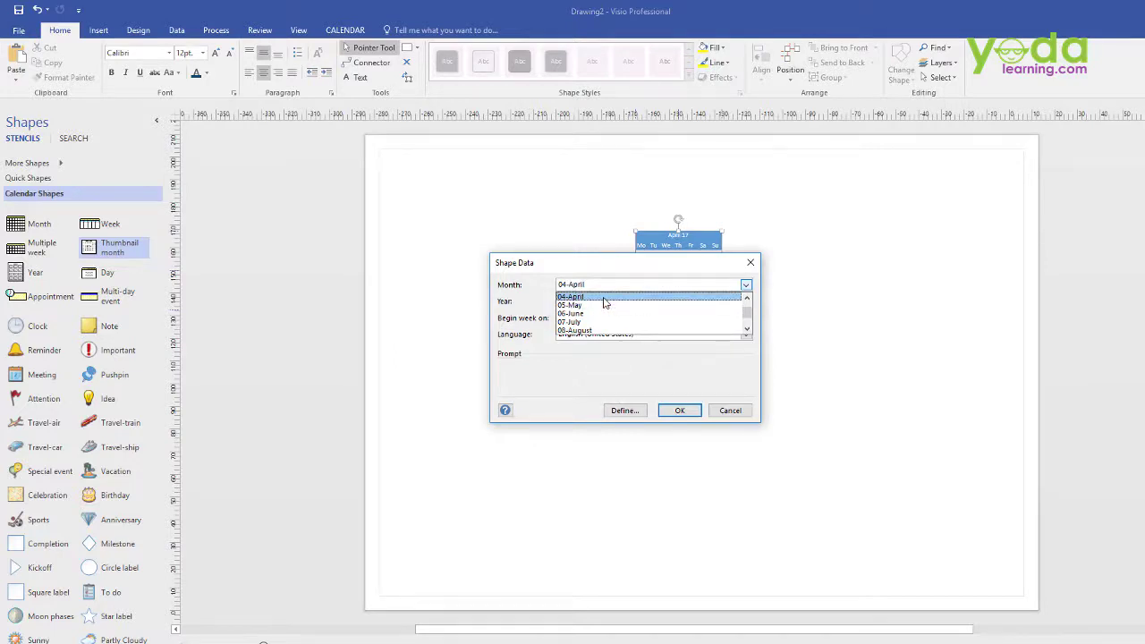
left_click(604, 299)
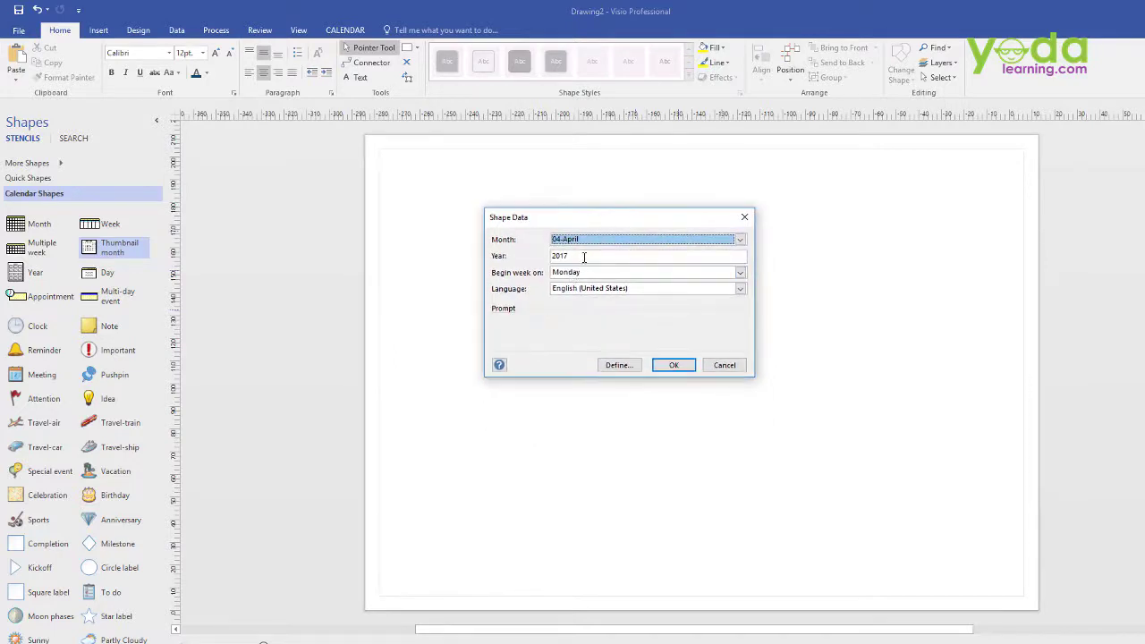
left_click(585, 257)
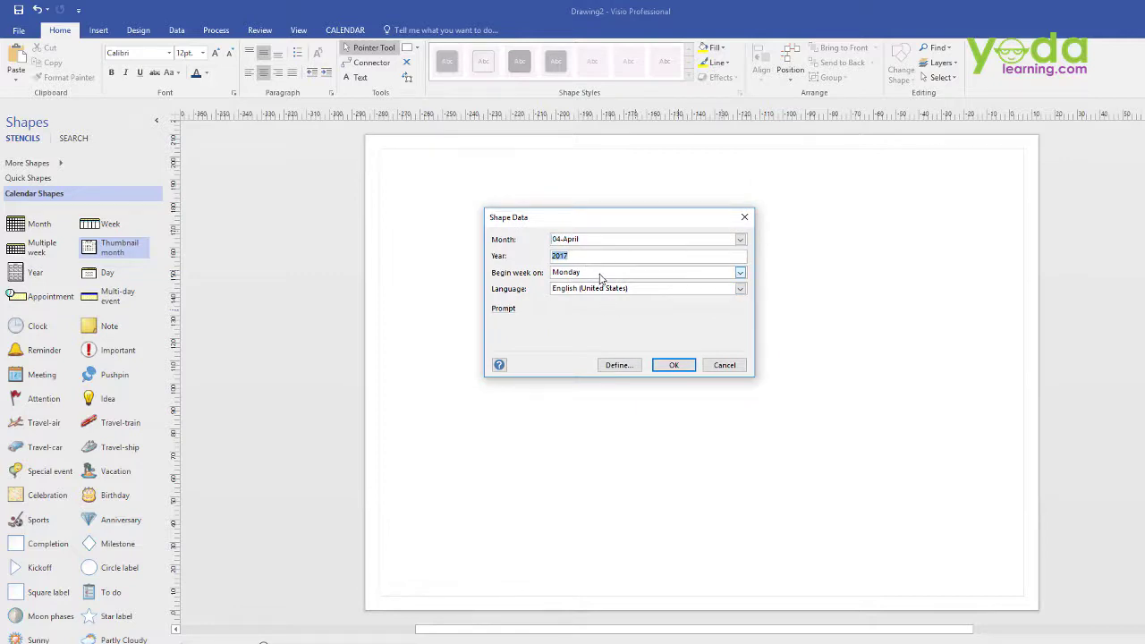
left_click(600, 278)
left_click(601, 282)
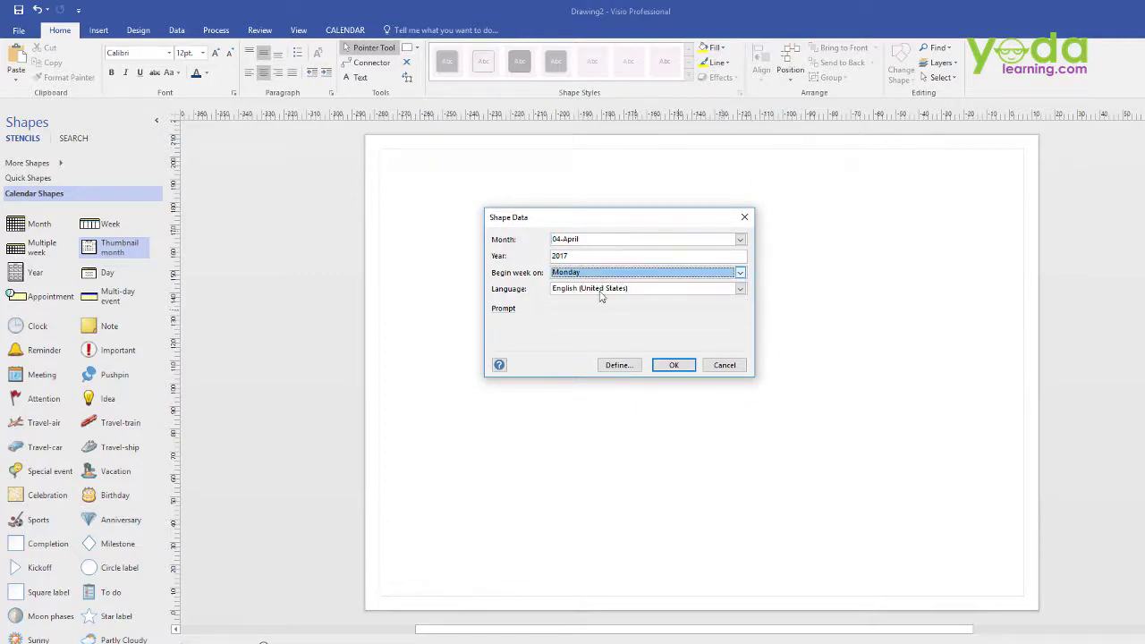
left_click(667, 367)
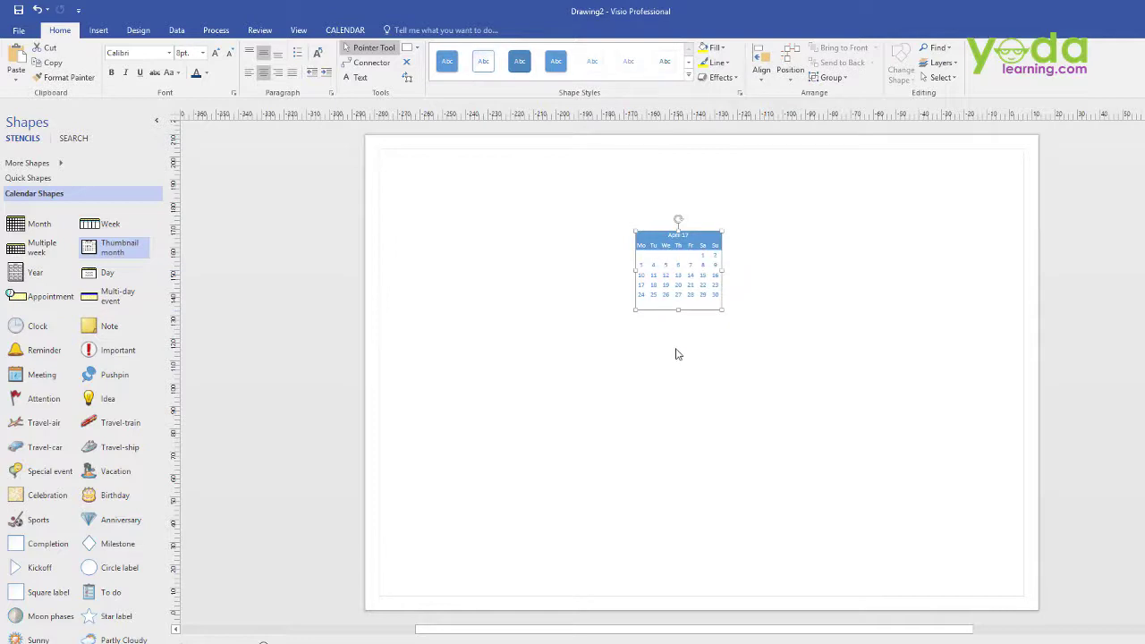
left_click_drag(682, 238, 435, 164)
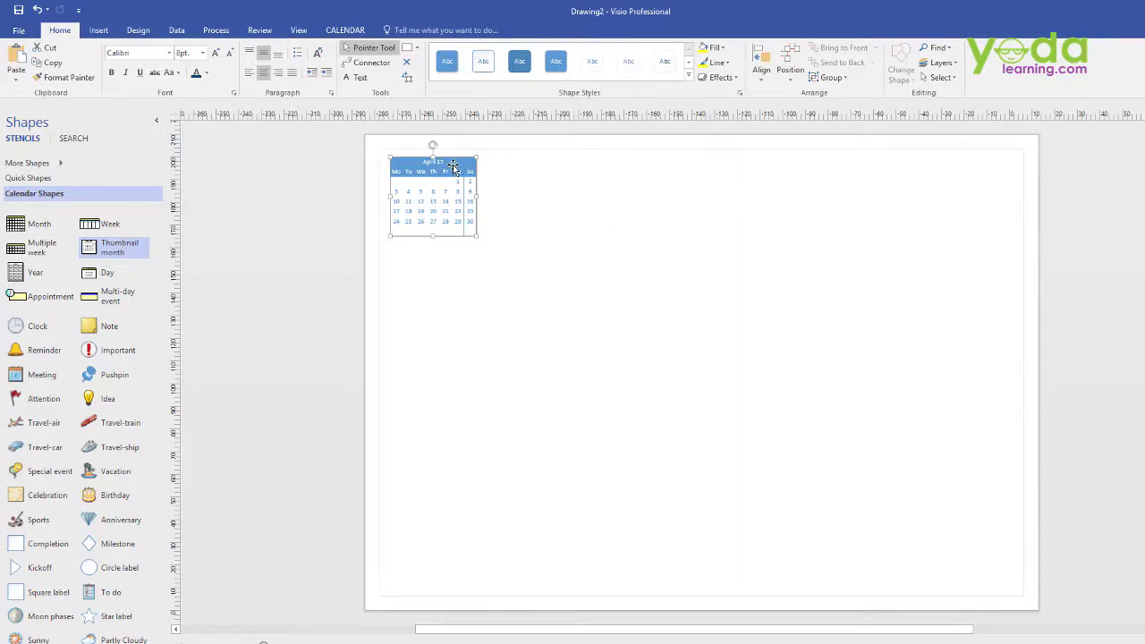
Duplicate the April 2017 thumbnail month beside the original and configure the copy's month as 05-May
left_click_drag(454, 168, 549, 168)
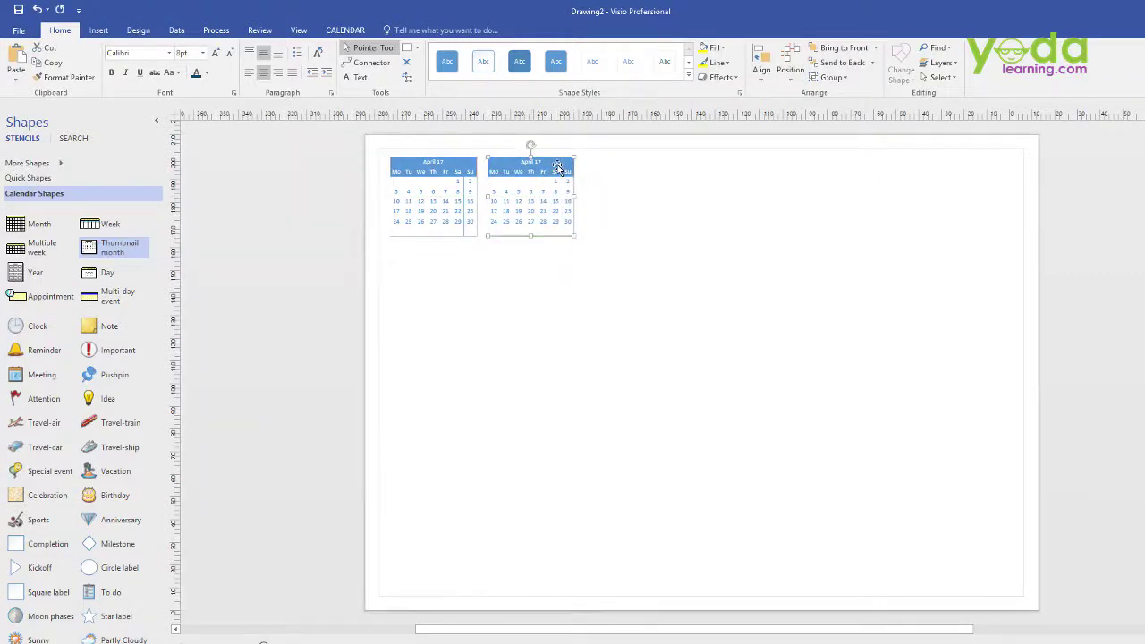
right_click(557, 168)
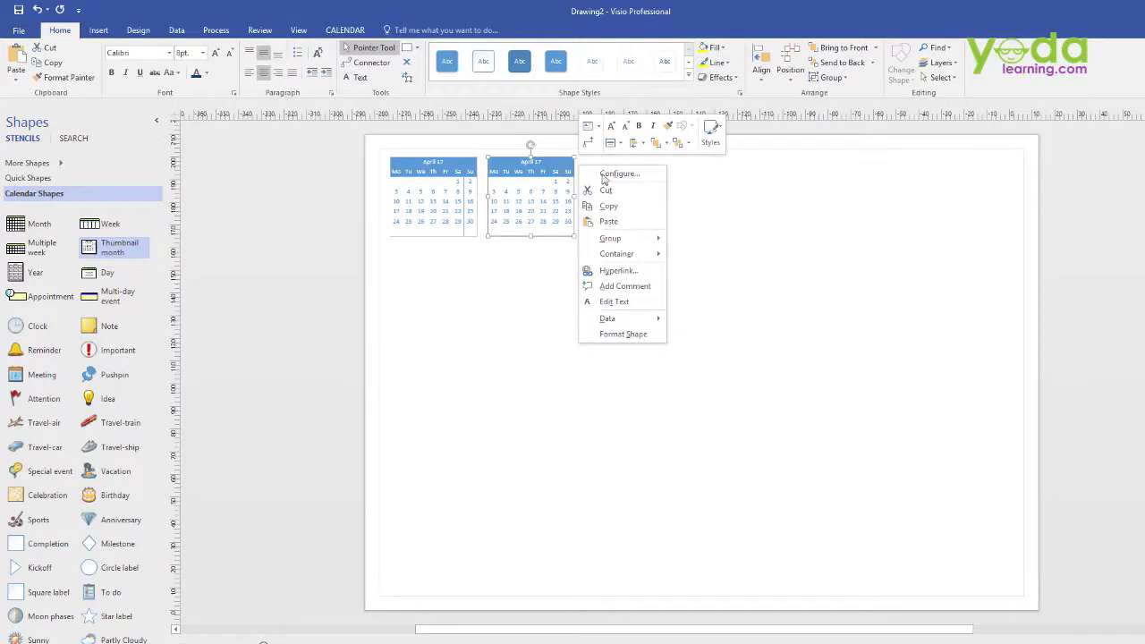
left_click(606, 176)
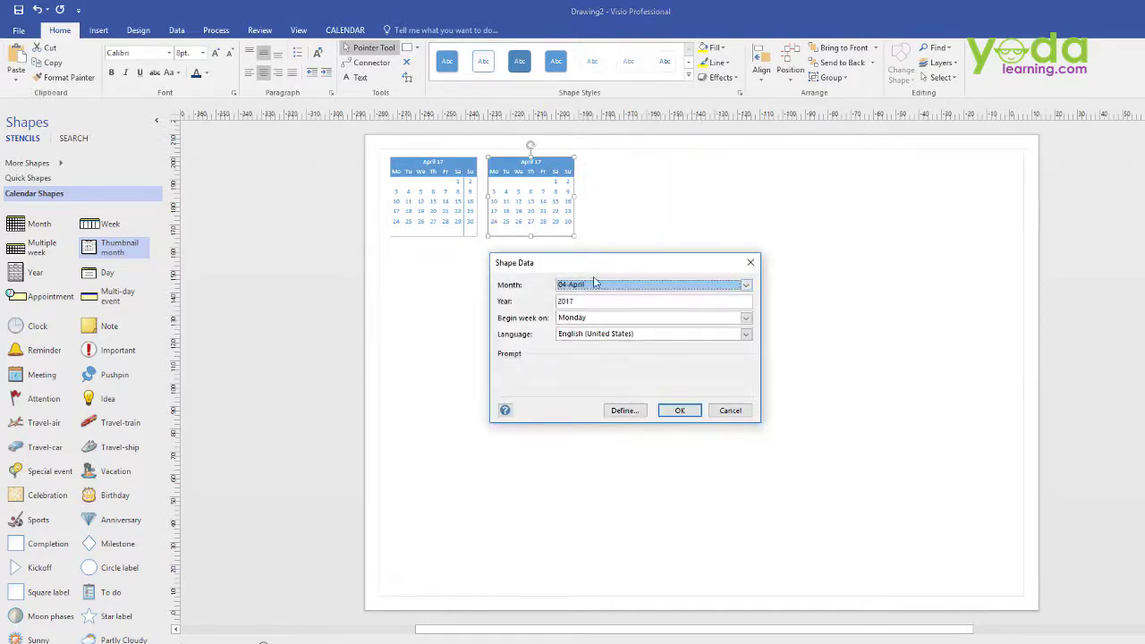
left_click(645, 286)
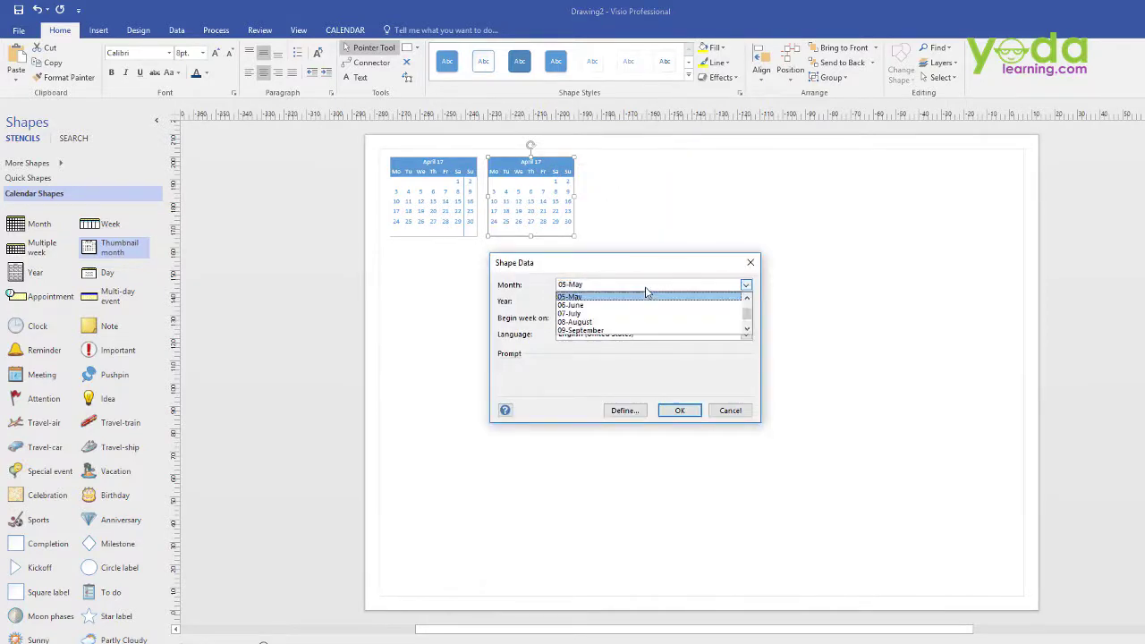
left_click(647, 292)
left_click(647, 287)
left_click(582, 298)
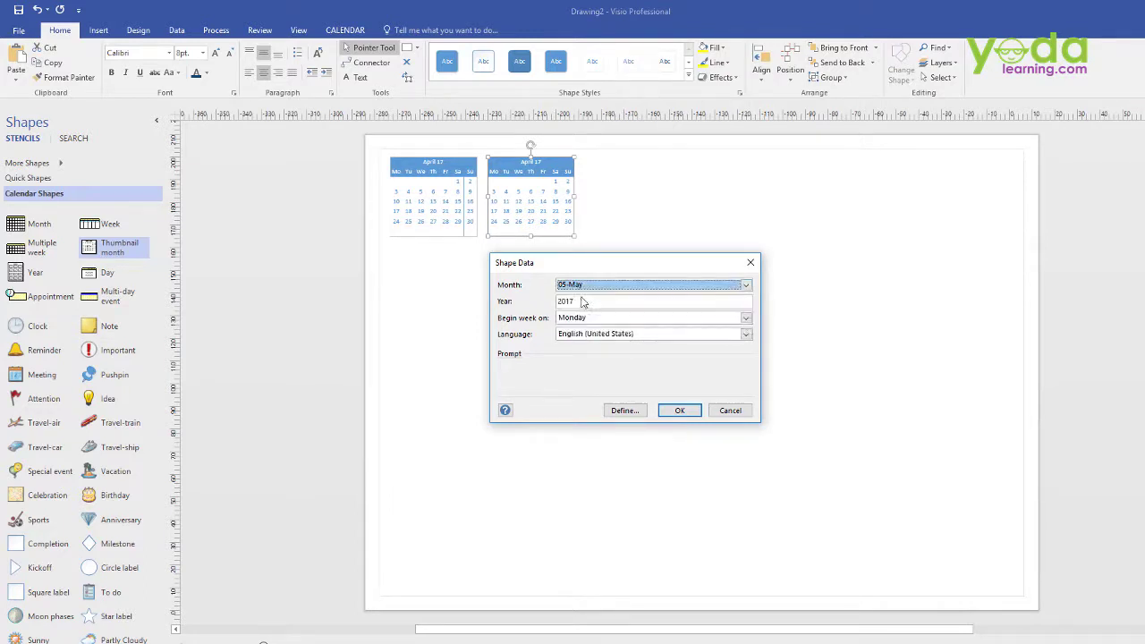
left_click(664, 407)
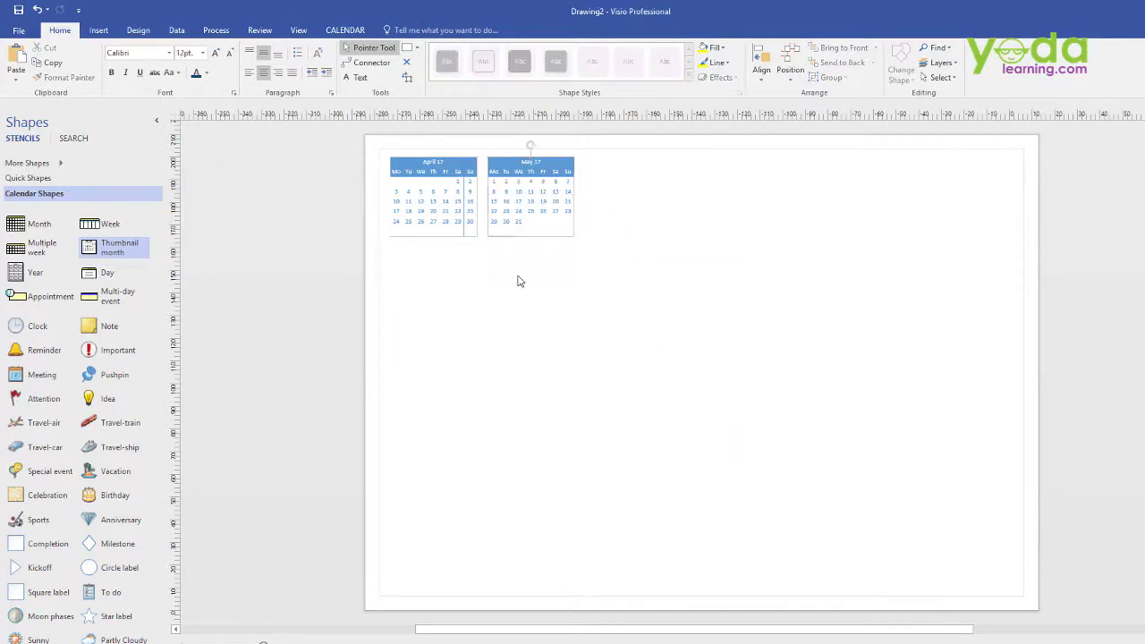
Delete the April and May 2017 thumbnail months from the page
left_click(466, 216)
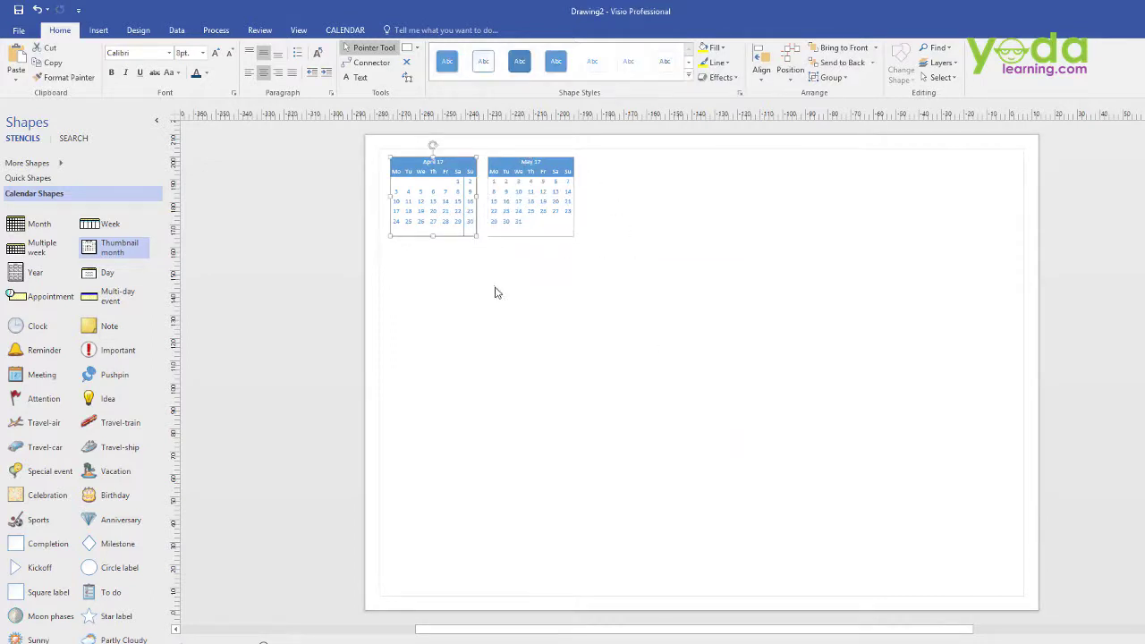
key("Delete")
left_click(544, 175)
key("Delete")
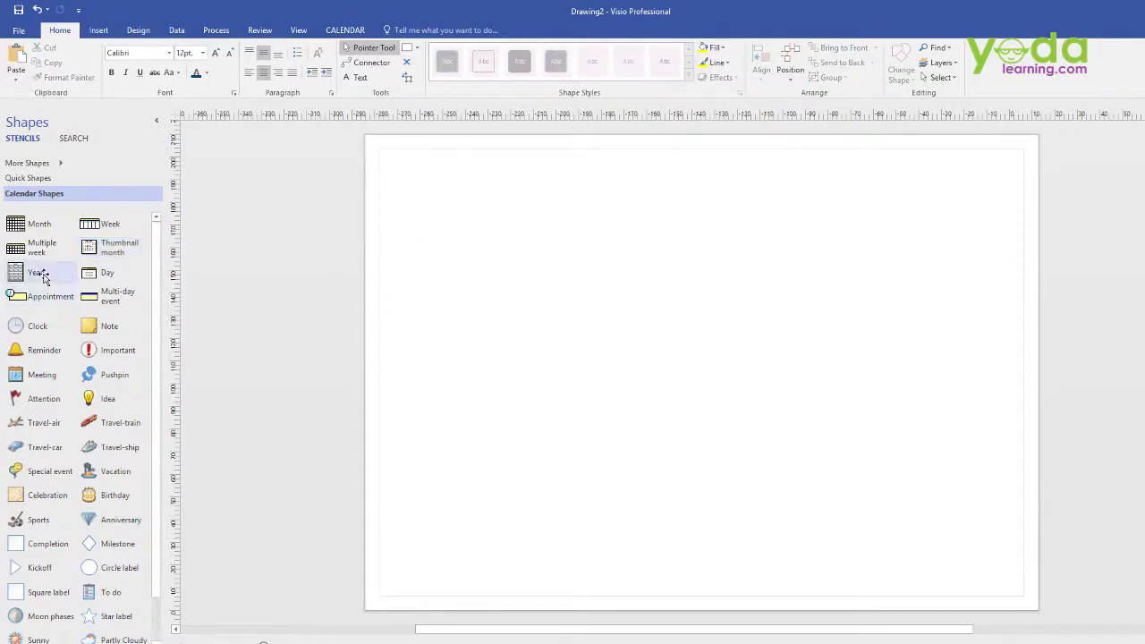
Add two Year calendars side by side for 2017 and 2018, with weeks beginning on Monday
left_click_drag(37, 272, 544, 371)
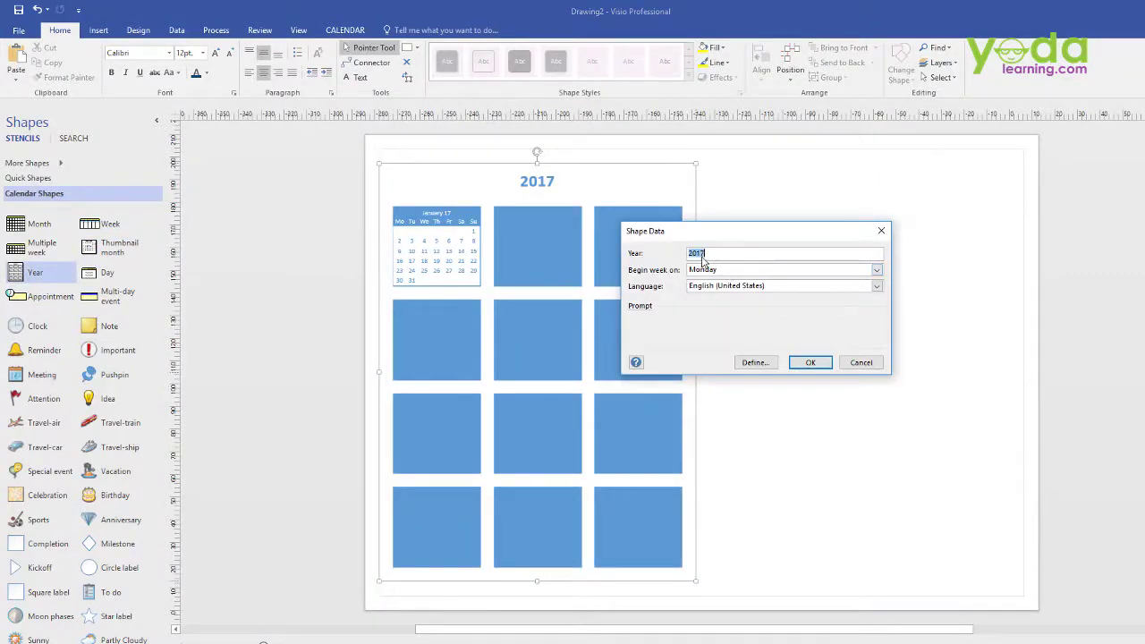
left_click(810, 362)
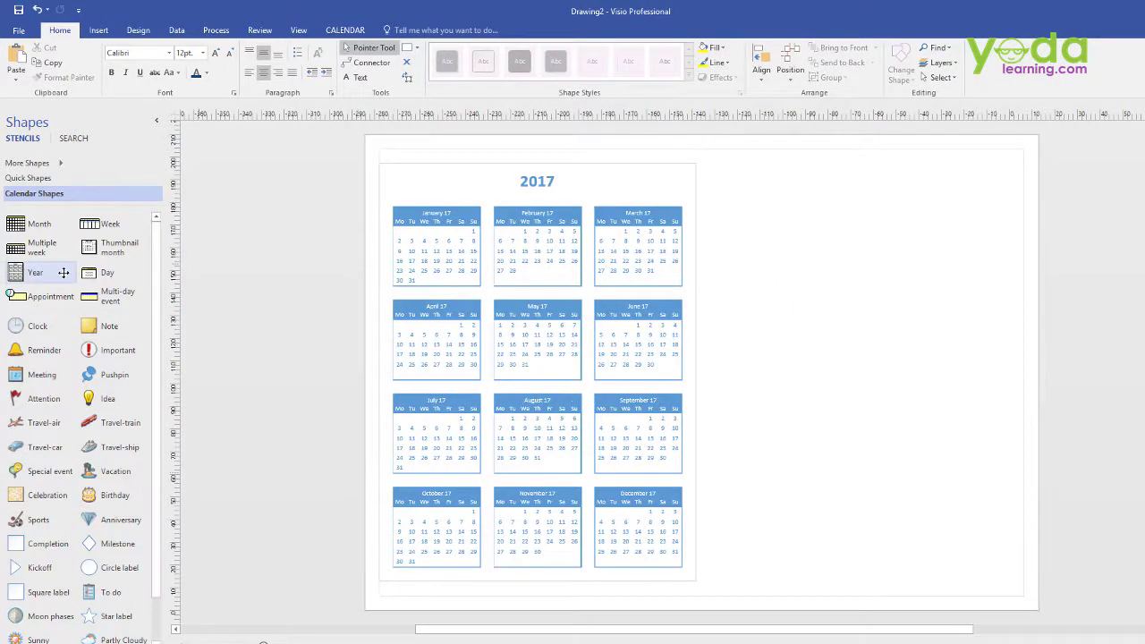
left_click_drag(64, 272, 853, 374)
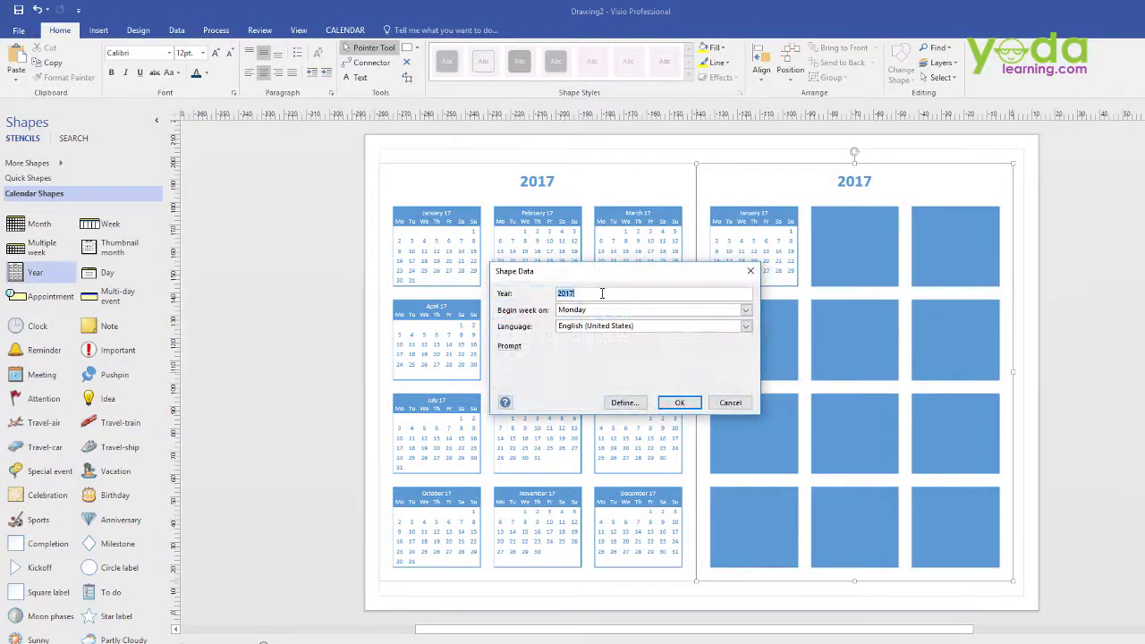
key("Return")
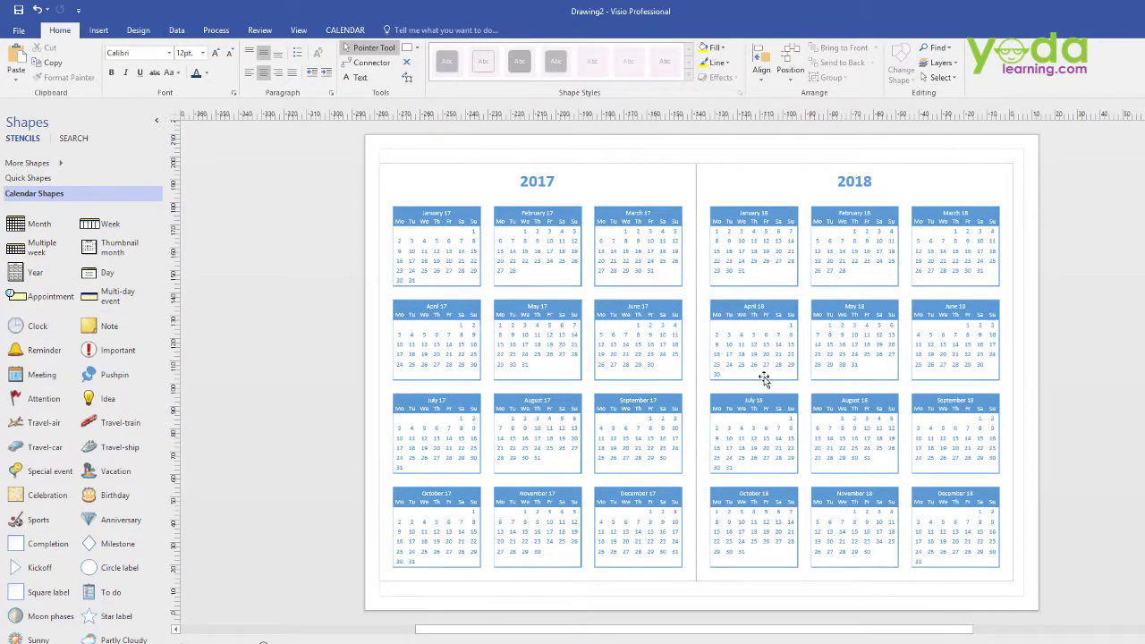
Clear both year calendars and add a Month calendar for April 2017 with weeks beginning on Monday, shaded weekends and a title
left_click_drag(369, 149, 1020, 589)
key("Delete")
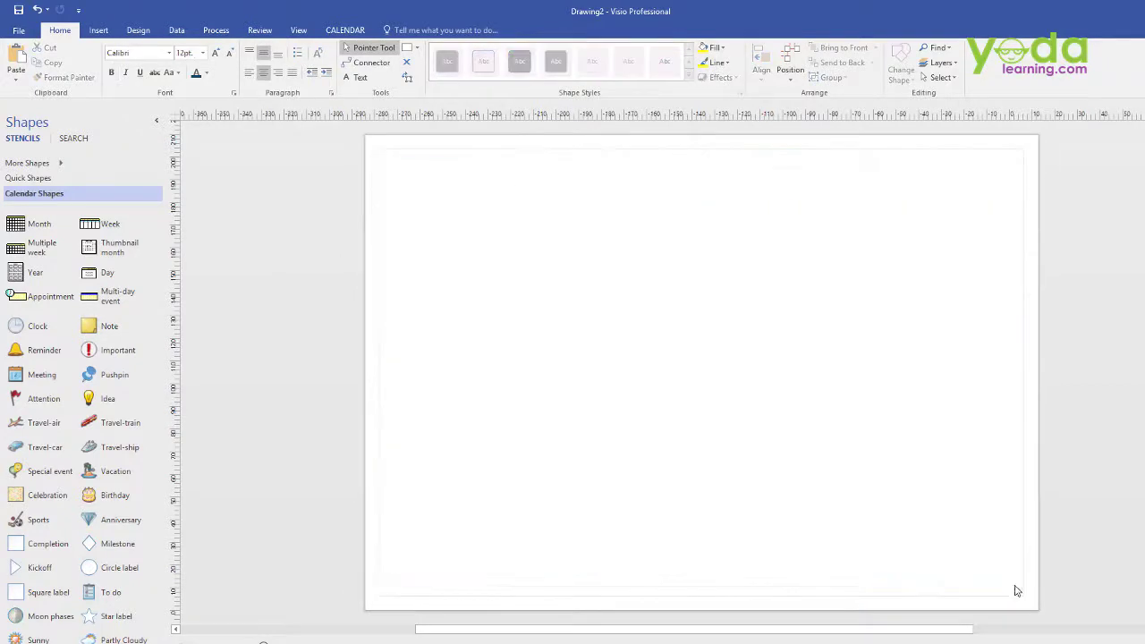
left_click_drag(47, 231, 689, 377)
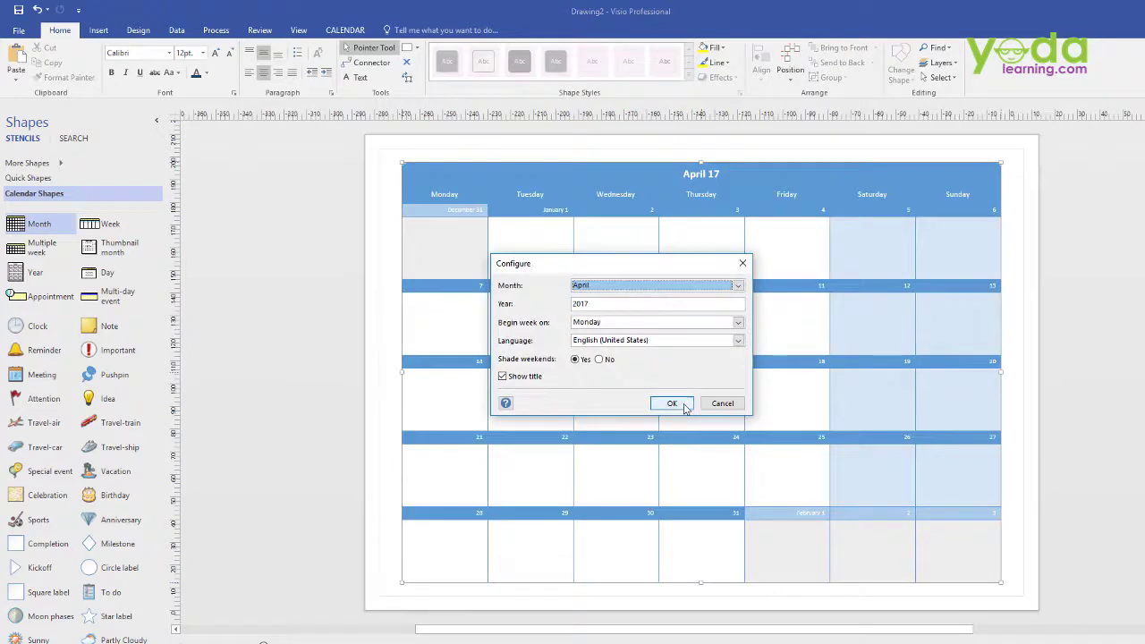
left_click(690, 405)
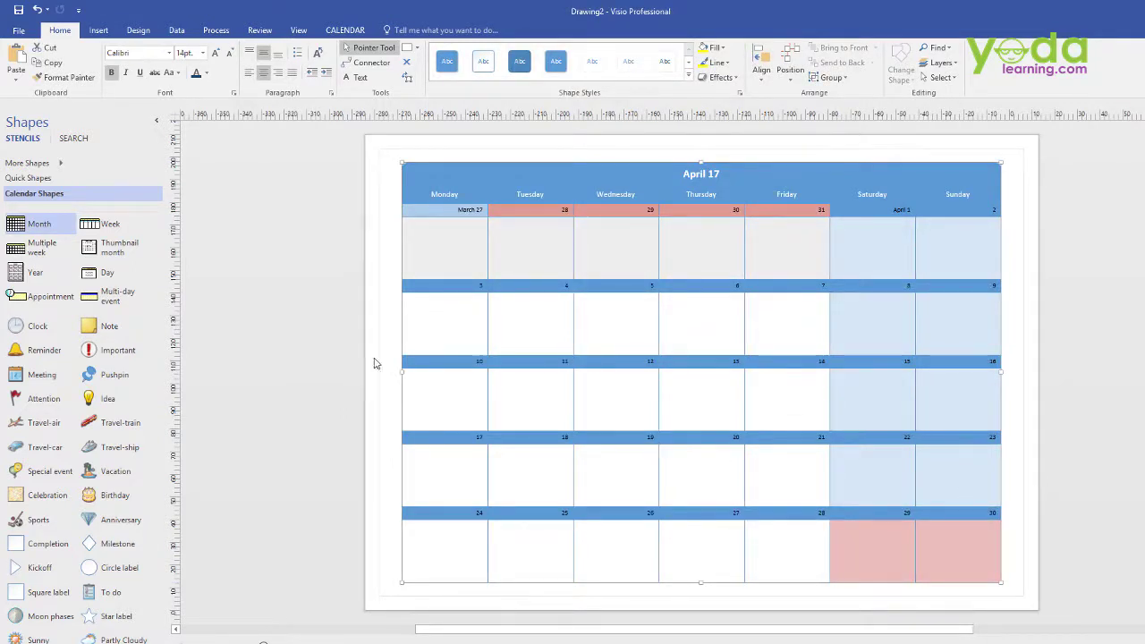
Add an Appointment to the April calendar on 4/26/2017 from 8:00 AM to 9:00 AM, using the 08:00 time format
left_click_drag(53, 296, 690, 490)
left_click_drag(556, 386, 912, 320)
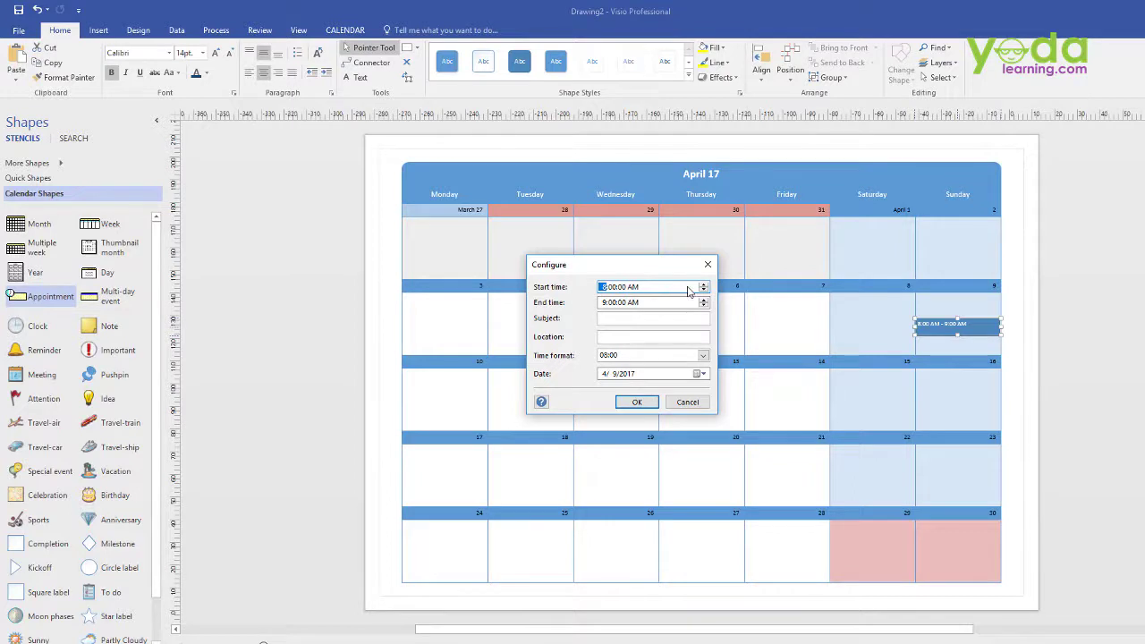
left_click(701, 374)
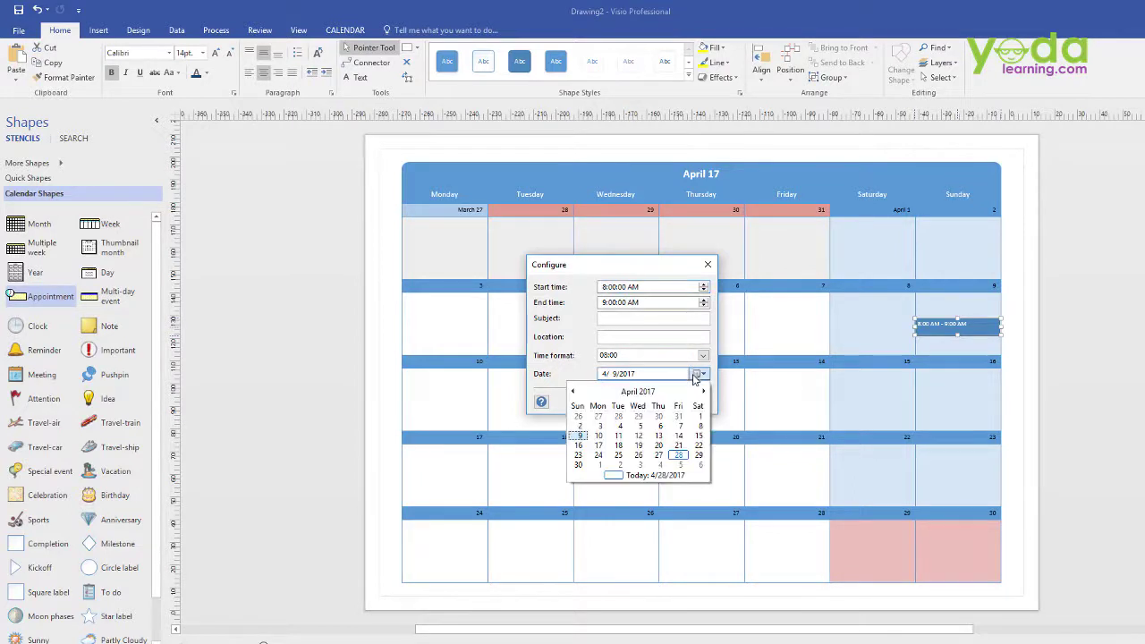
left_click(638, 455)
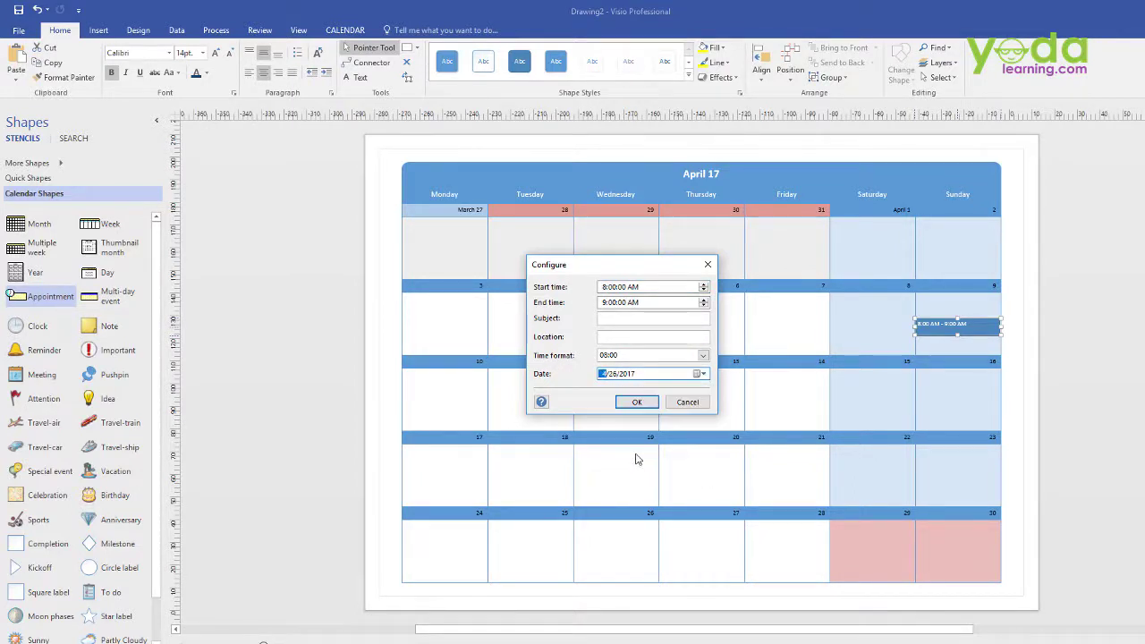
left_click(626, 320)
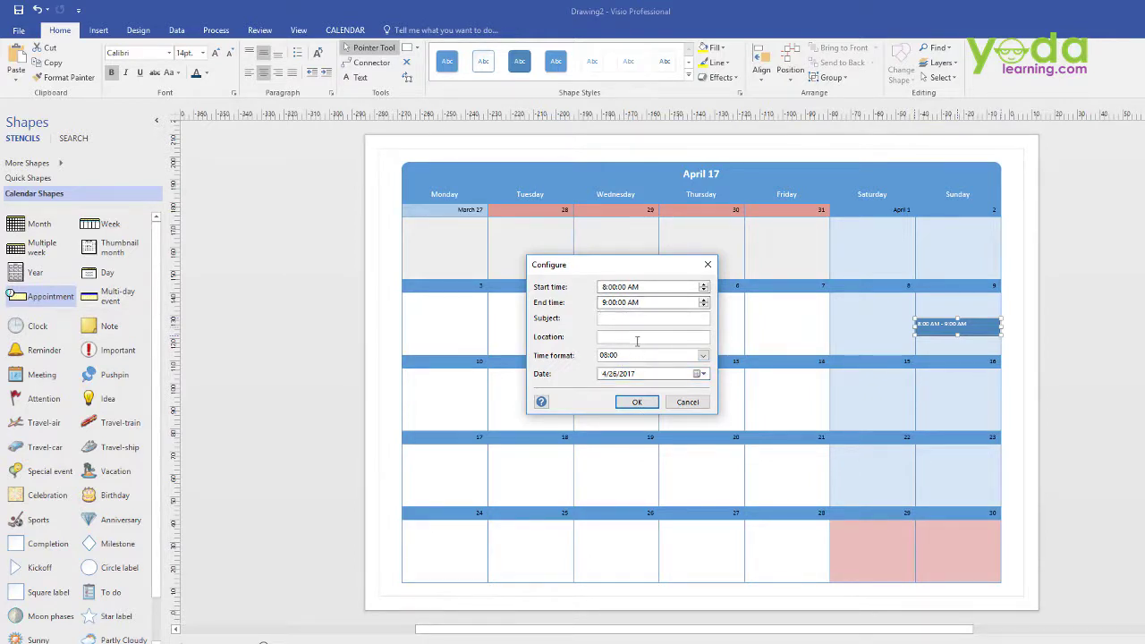
left_click(652, 403)
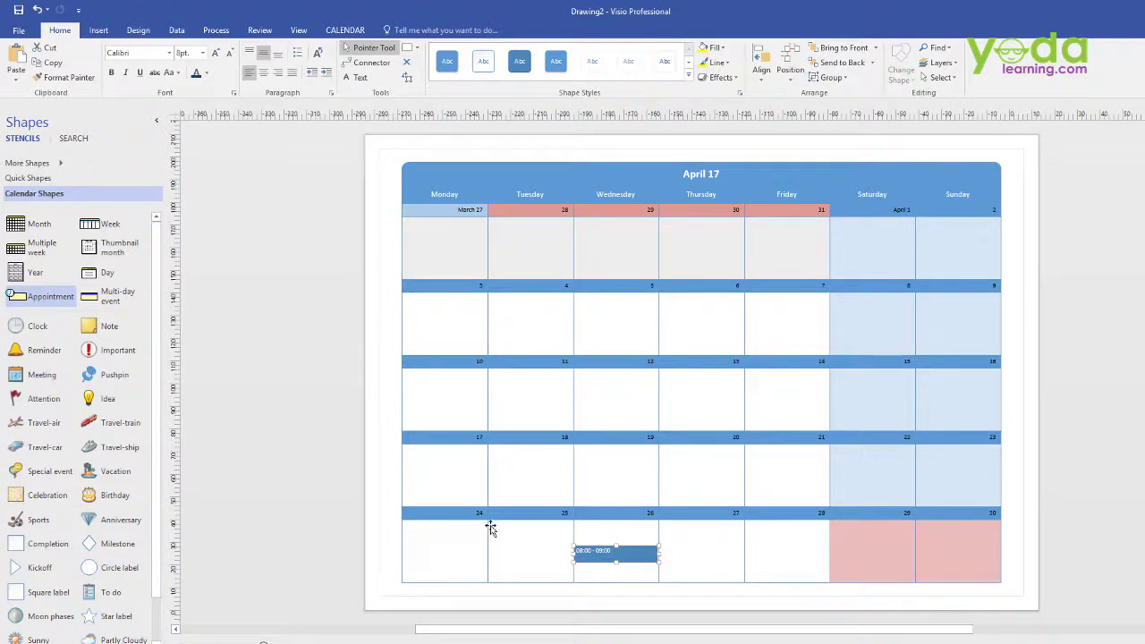
Add a Multi-day event with the subject Event to the April calendar, running from 4/4/2017 to 4/19/2017
left_click_drag(109, 296, 519, 328)
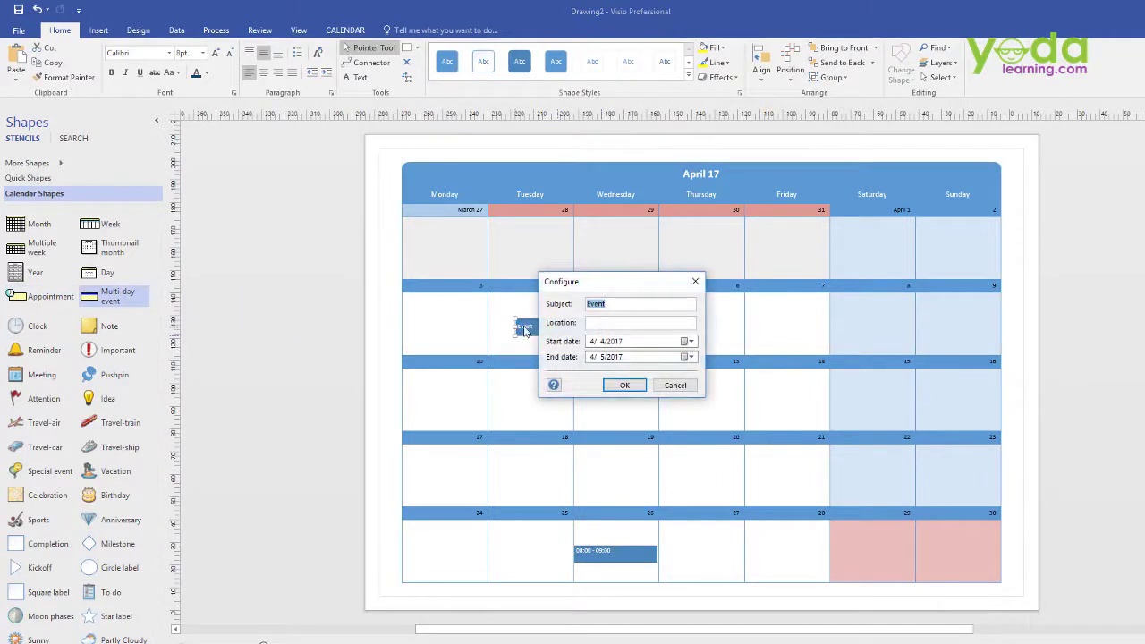
left_click(691, 357)
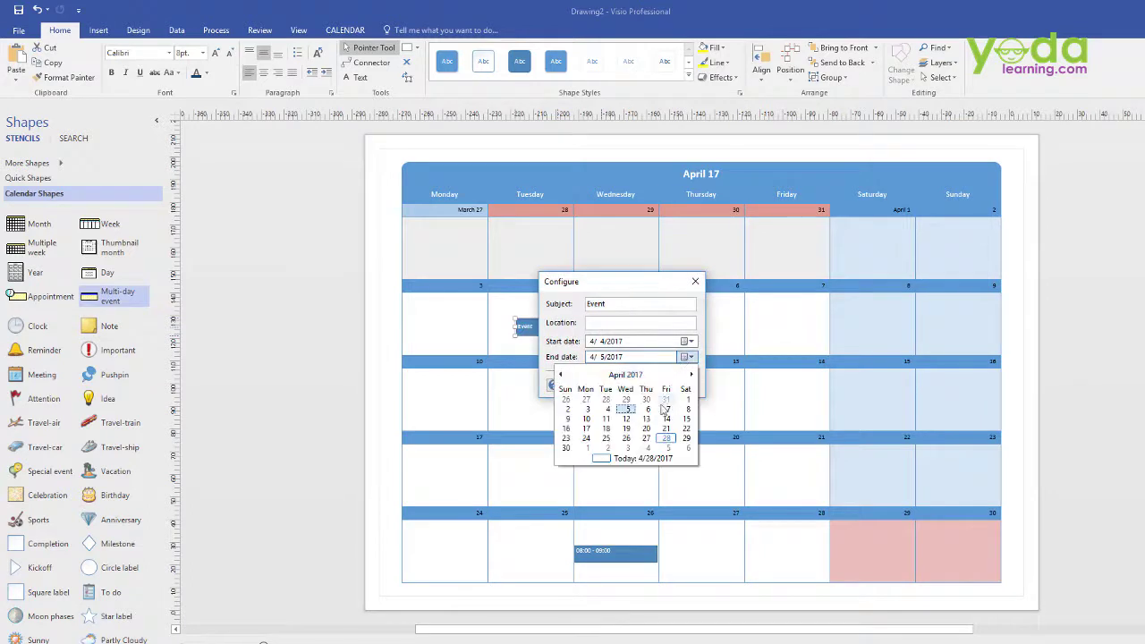
left_click(624, 428)
left_click(625, 385)
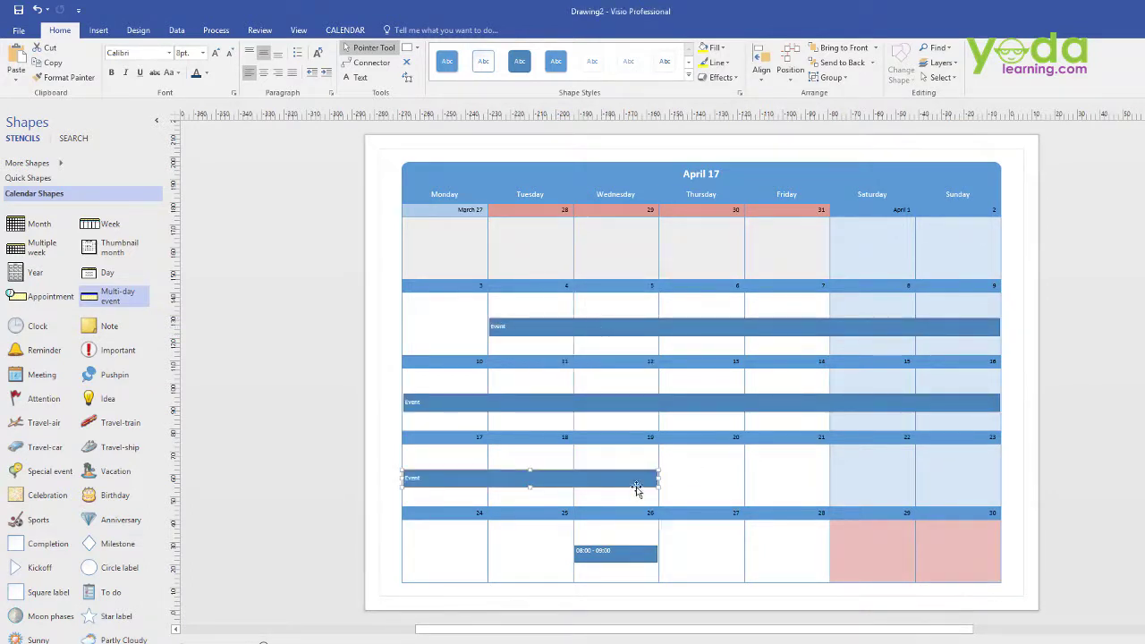
Delete the multi-day event's bars and the 08:00 - 09:00 appointment from the April calendar
left_click(553, 340)
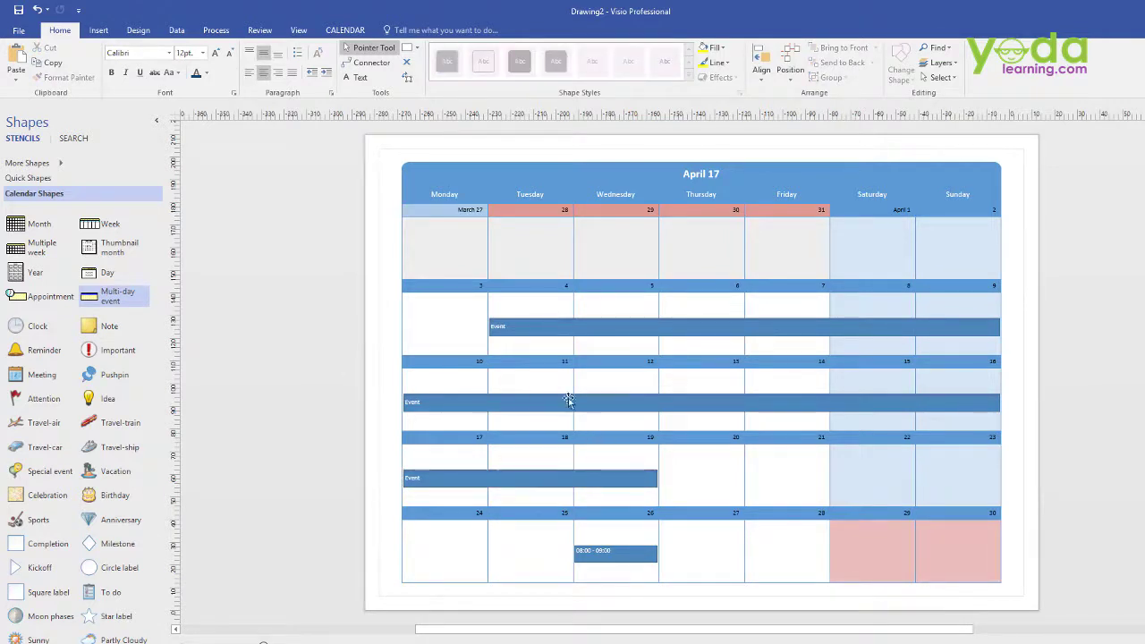
left_click(552, 333)
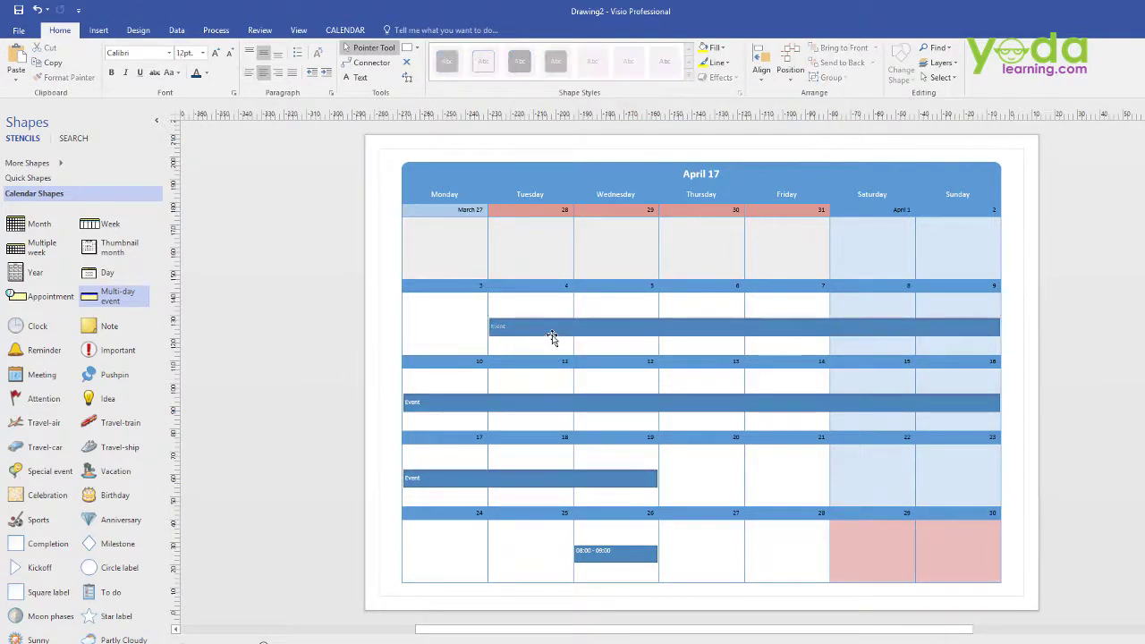
key("Delete")
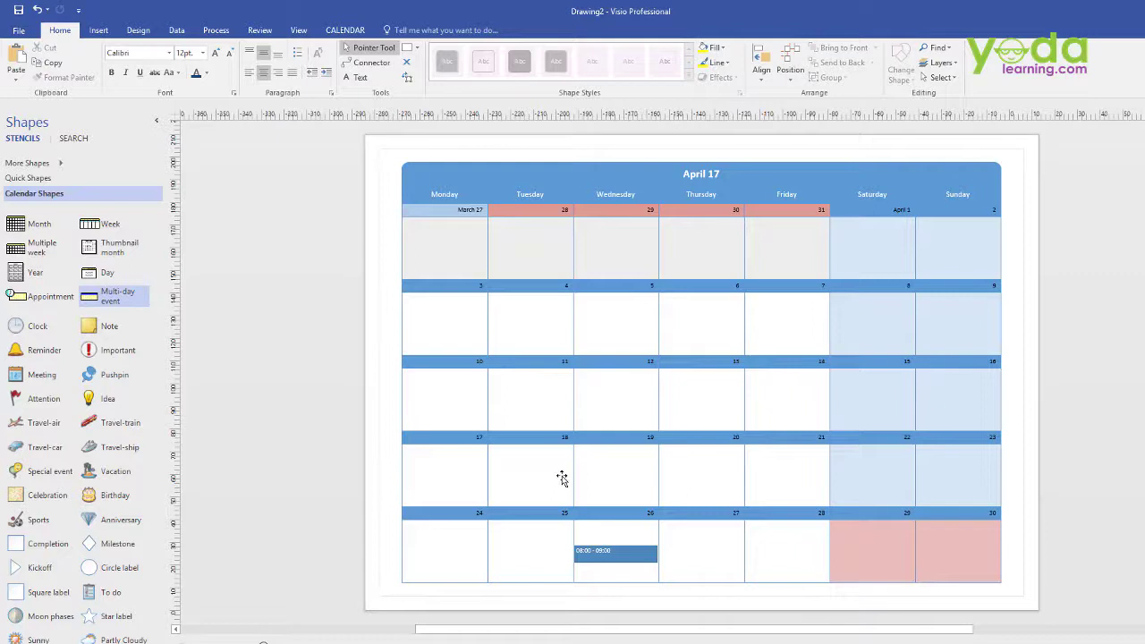
left_click(611, 554)
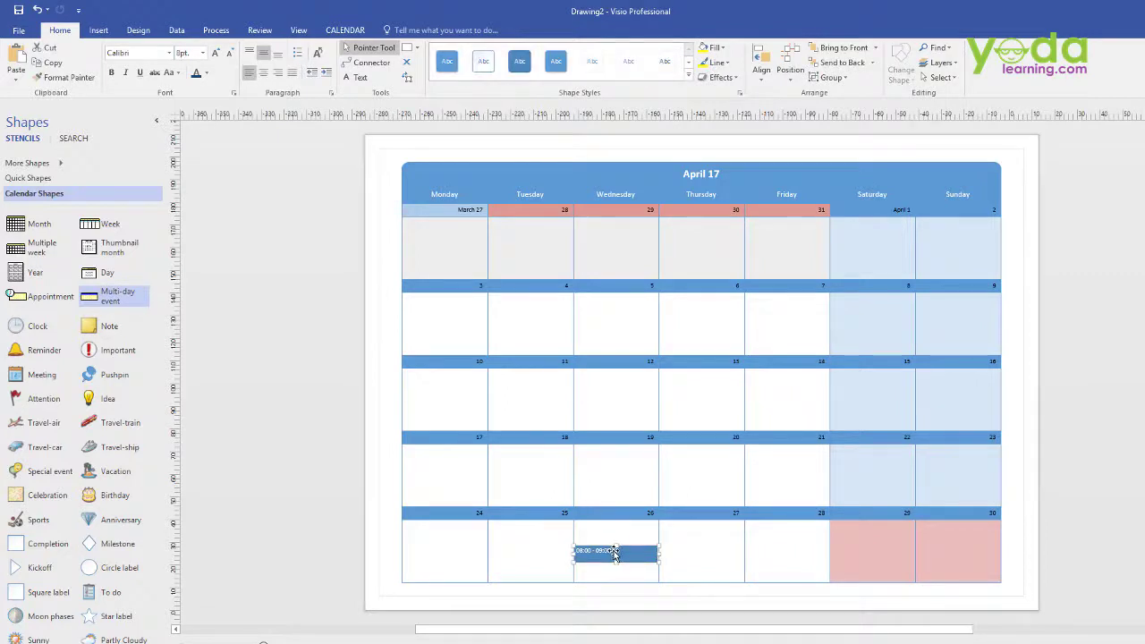
key("Delete")
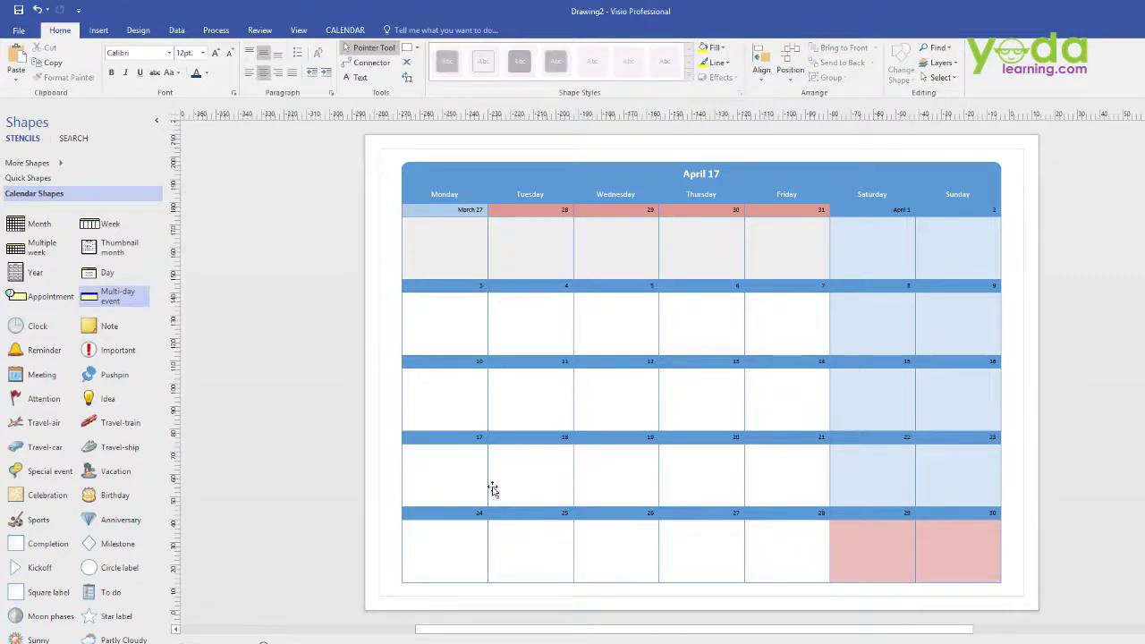